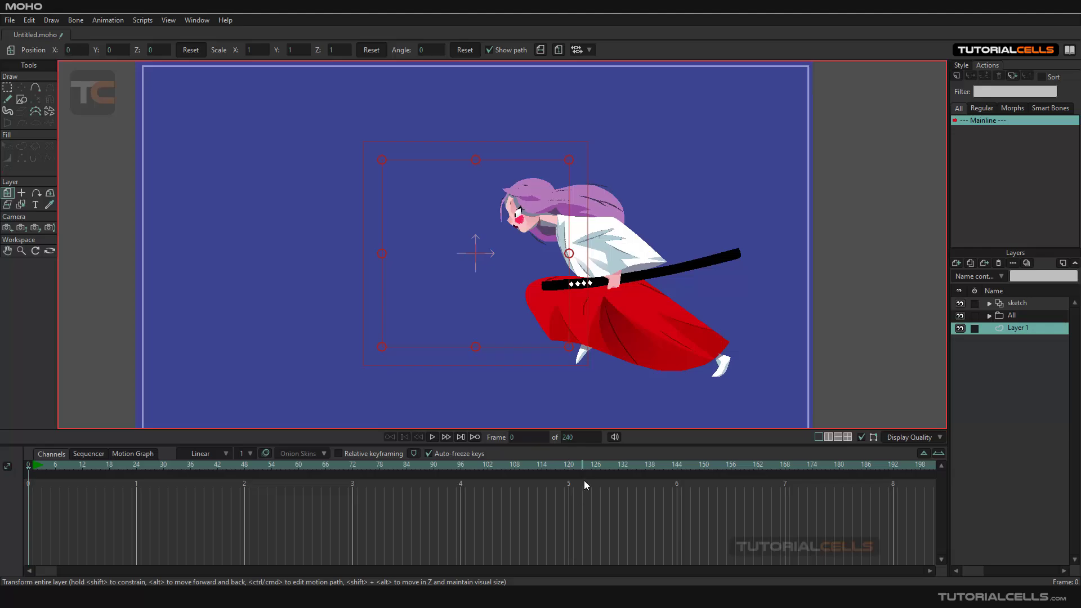
Open Layer 1's settings and browse its Motion Blur, Vector Noise and 3D Options tabs.
{"action": "double_click", "coordinate": [997, 330]}
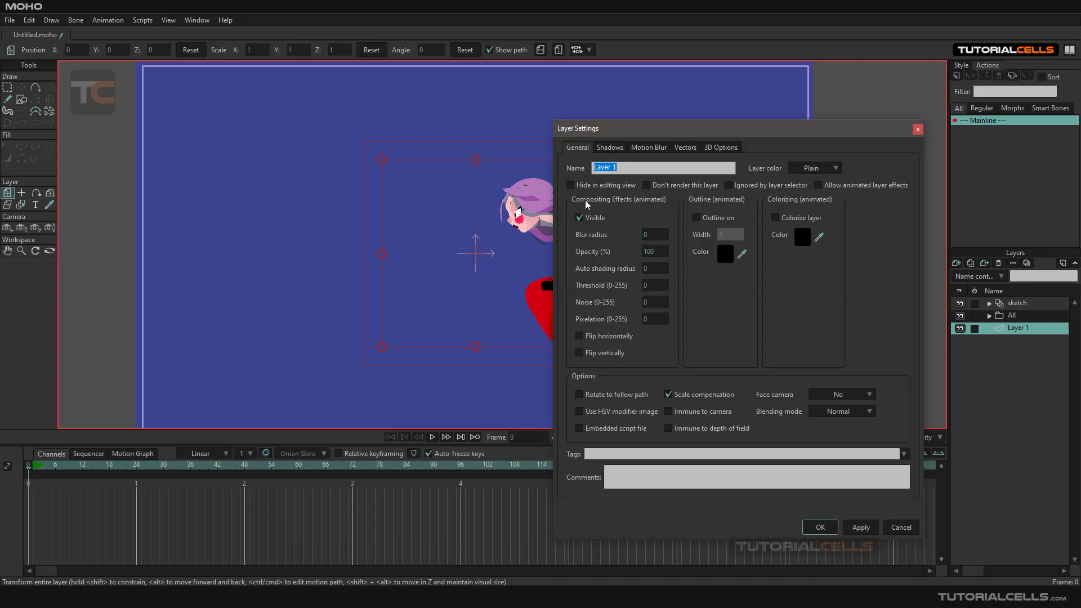
{"action": "left_click_drag", "start_coordinate": [590, 136], "coordinate": [597, 131]}
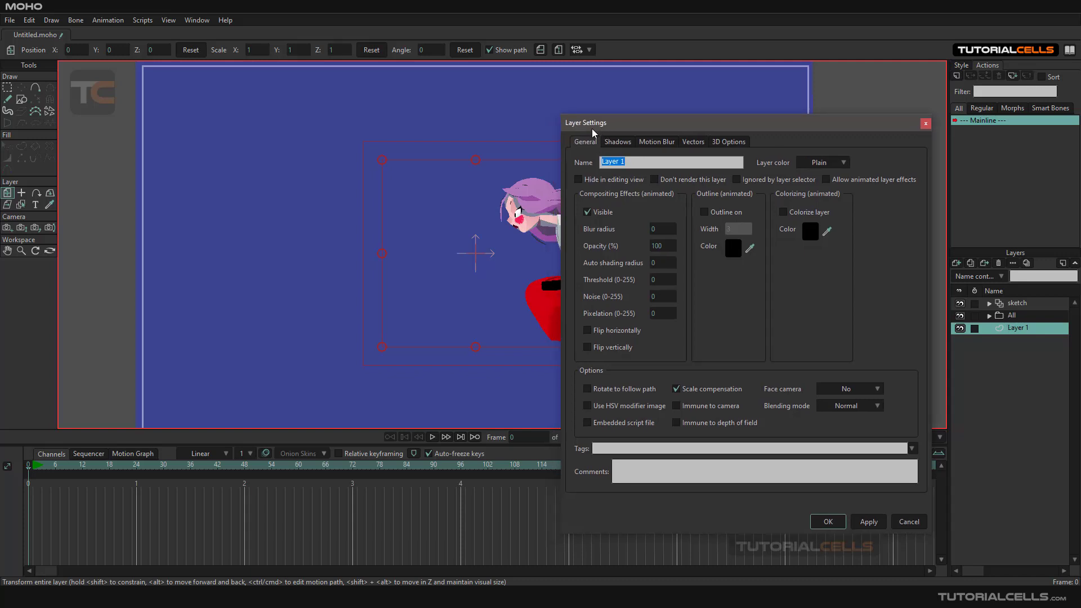
{"action": "left_click", "coordinate": [647, 142]}
{"action": "left_click", "coordinate": [693, 143]}
{"action": "left_click", "coordinate": [743, 147]}
{"action": "left_click", "coordinate": [704, 147]}
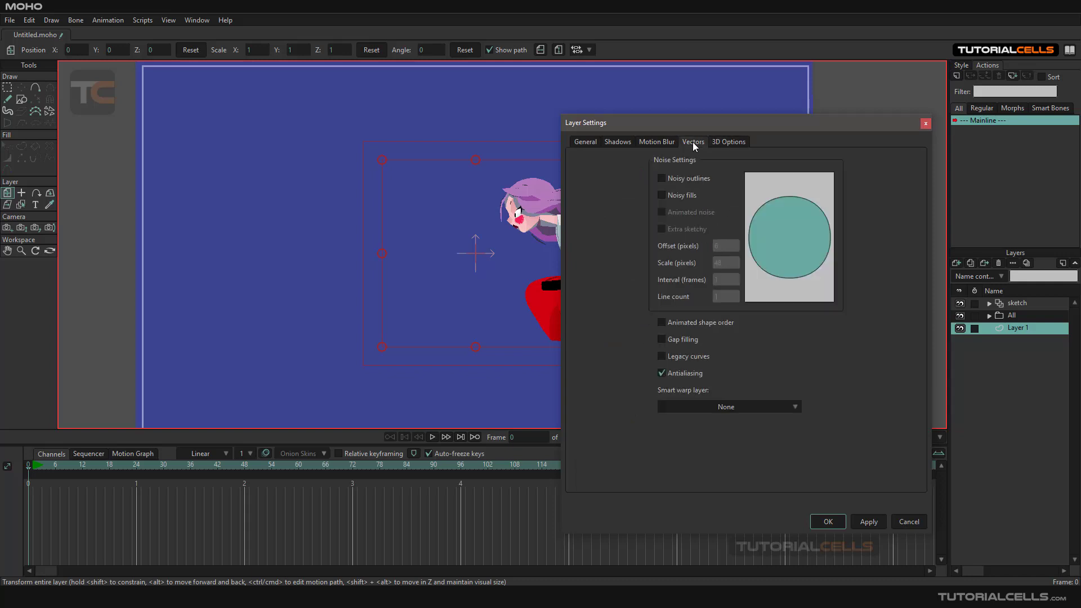
Switch to the All layer, look through Shadow, Motion Blur and Masking, and return to General.
{"action": "left_click", "coordinate": [999, 317]}
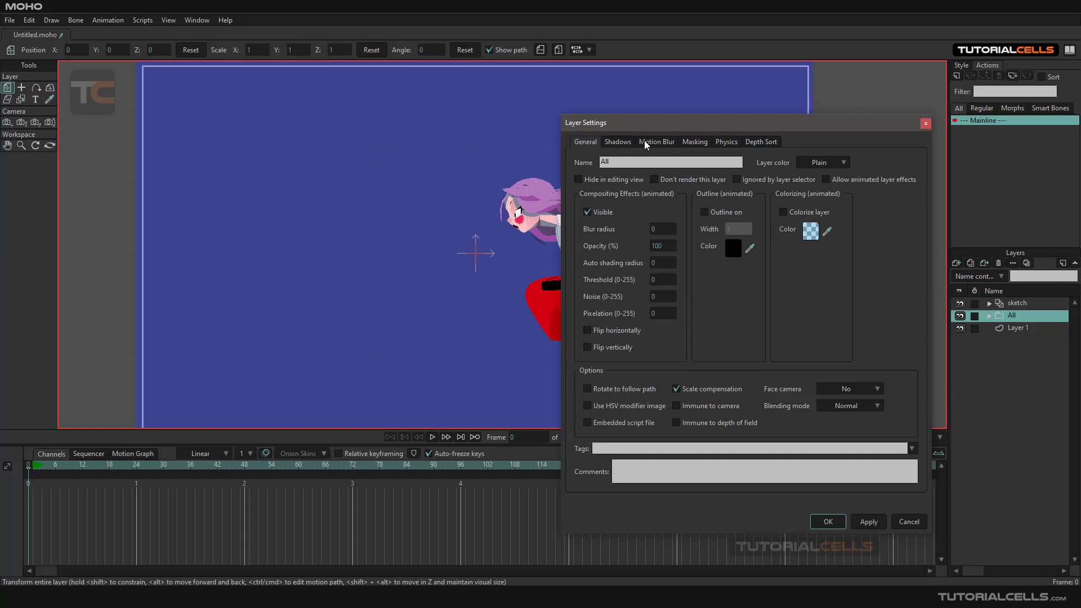
{"action": "left_click", "coordinate": [619, 141]}
{"action": "left_click", "coordinate": [653, 141]}
{"action": "left_click", "coordinate": [692, 141]}
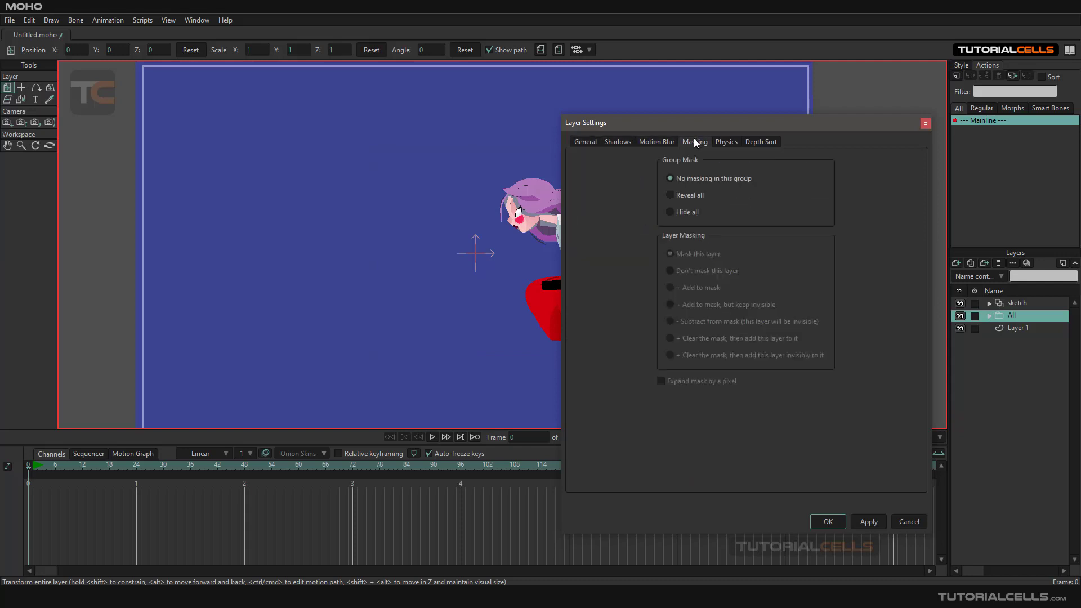
{"action": "left_click", "coordinate": [592, 145]}
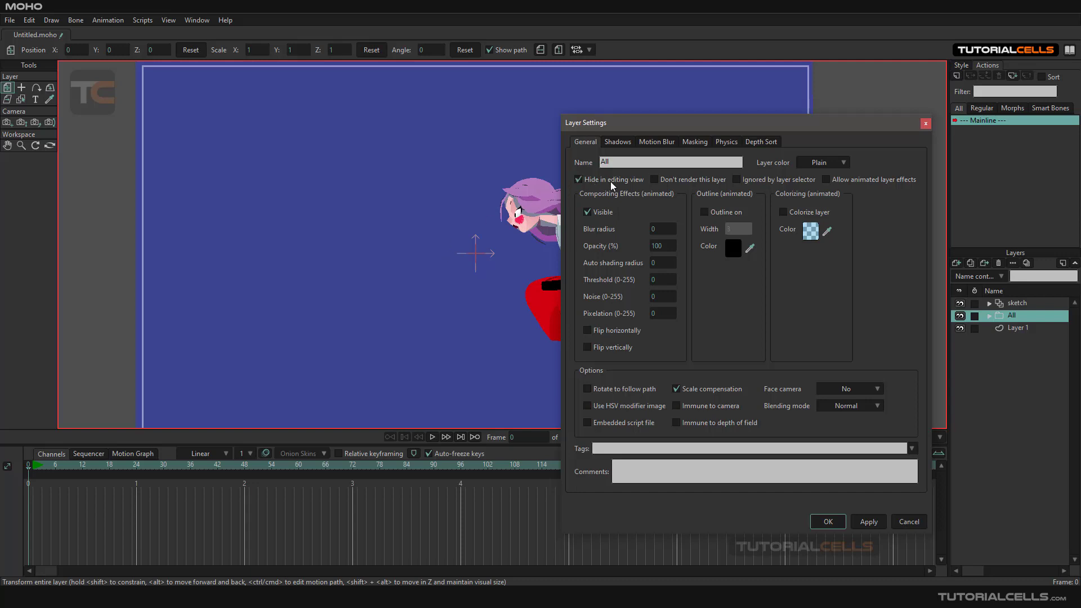
Move the settings window aside and toggle Hide in editing view on and off for the All layer.
{"action": "left_click_drag", "start_coordinate": [656, 126], "coordinate": [166, 126]}
{"action": "left_click", "coordinate": [381, 522]}
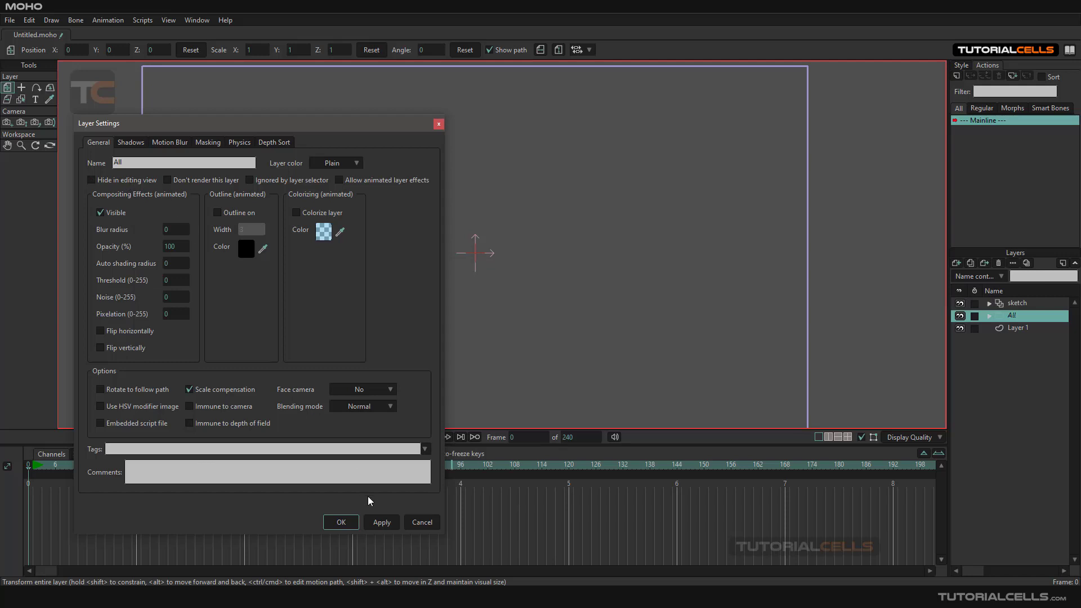
{"action": "left_click", "coordinate": [382, 522]}
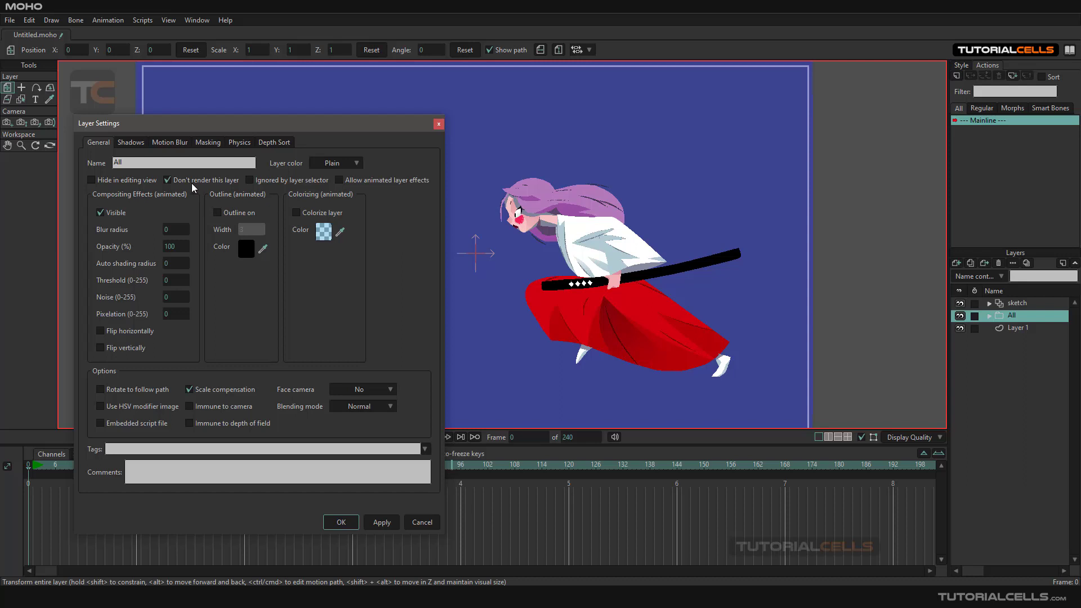
Test-render the current frame twice with Ctrl+R, closing each preview.
{"action": "key", "text": "ctrl+r"}
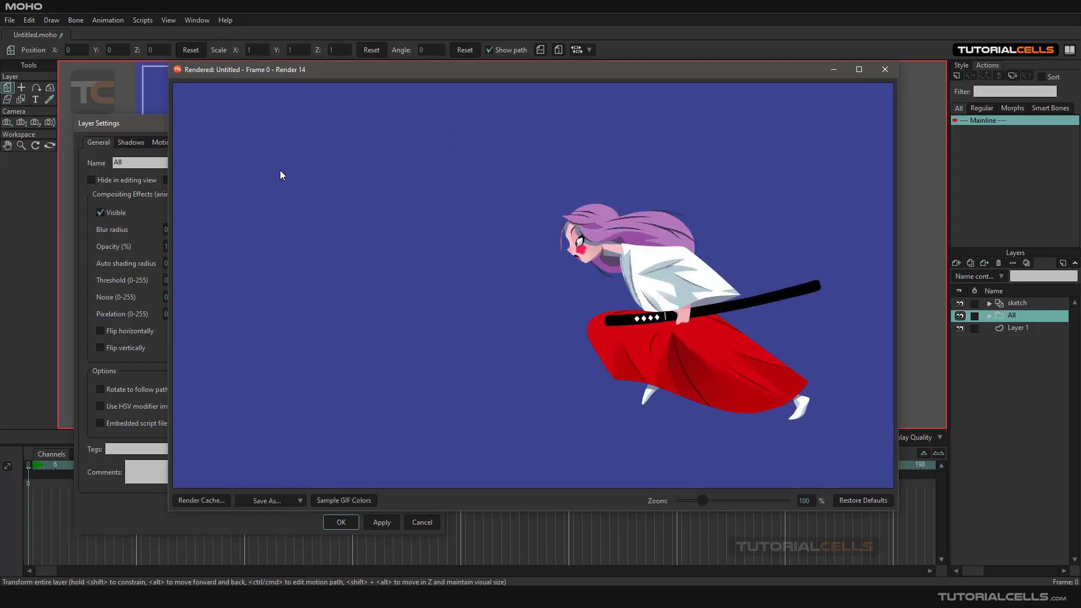
{"action": "left_click_drag", "start_coordinate": [477, 79], "coordinate": [497, 99]}
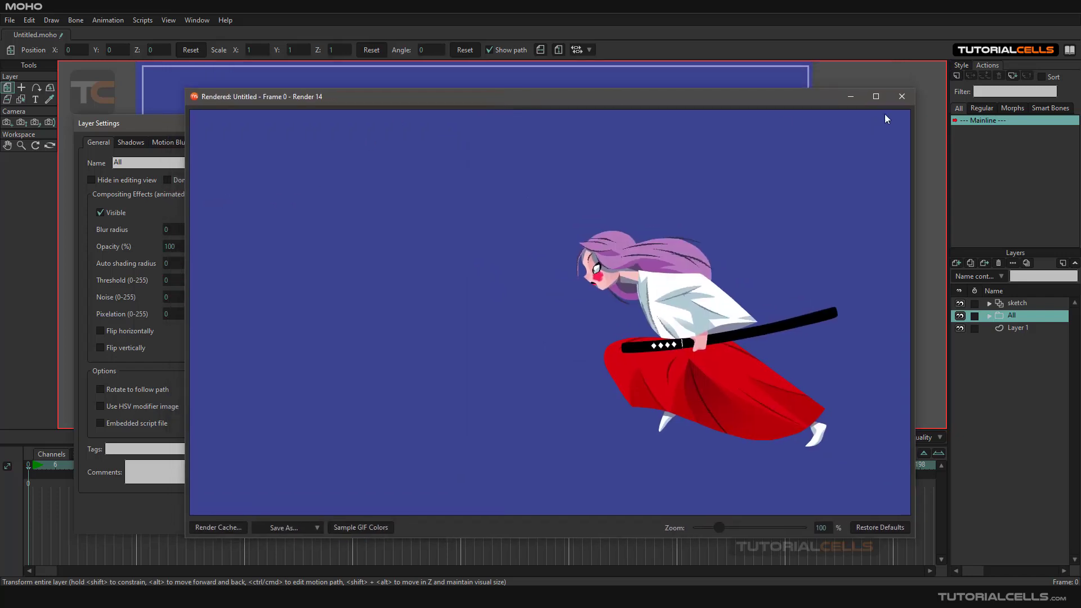
{"action": "left_click", "coordinate": [900, 100]}
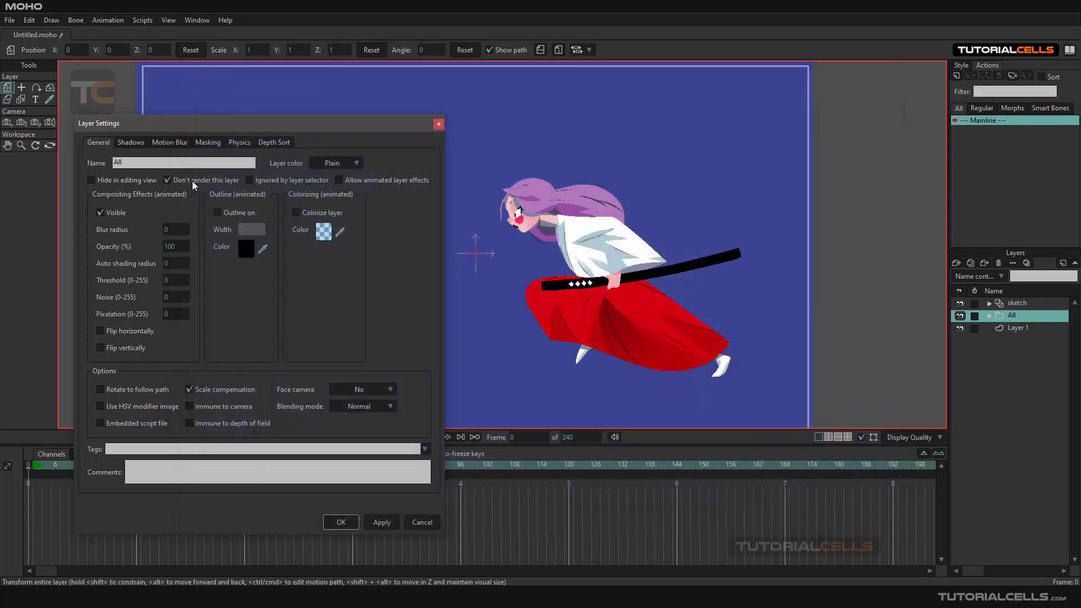
{"action": "key", "text": "ctrl+r"}
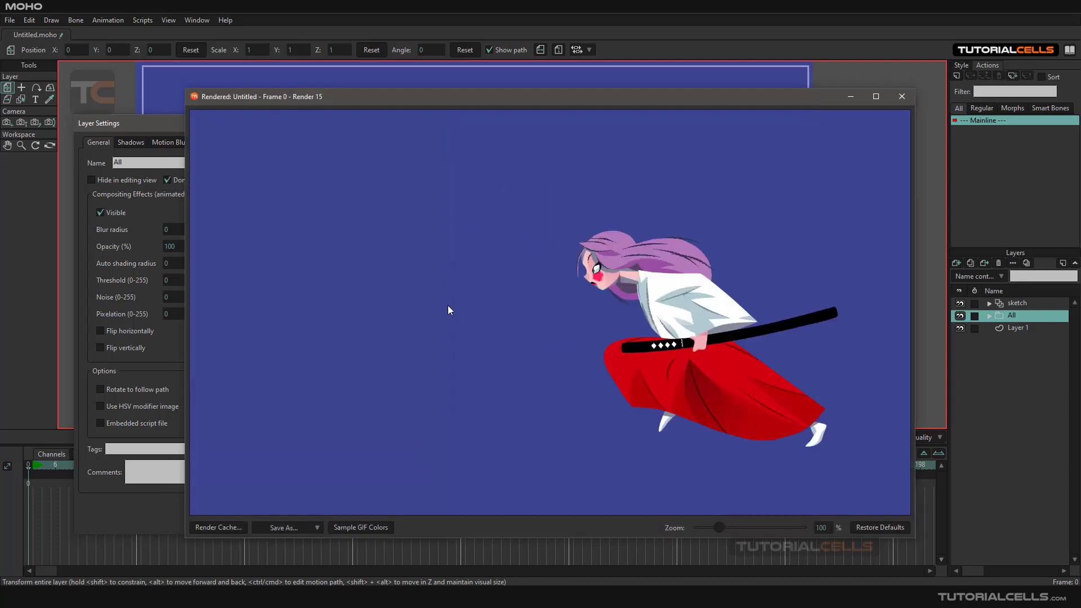
{"action": "left_click", "coordinate": [901, 96]}
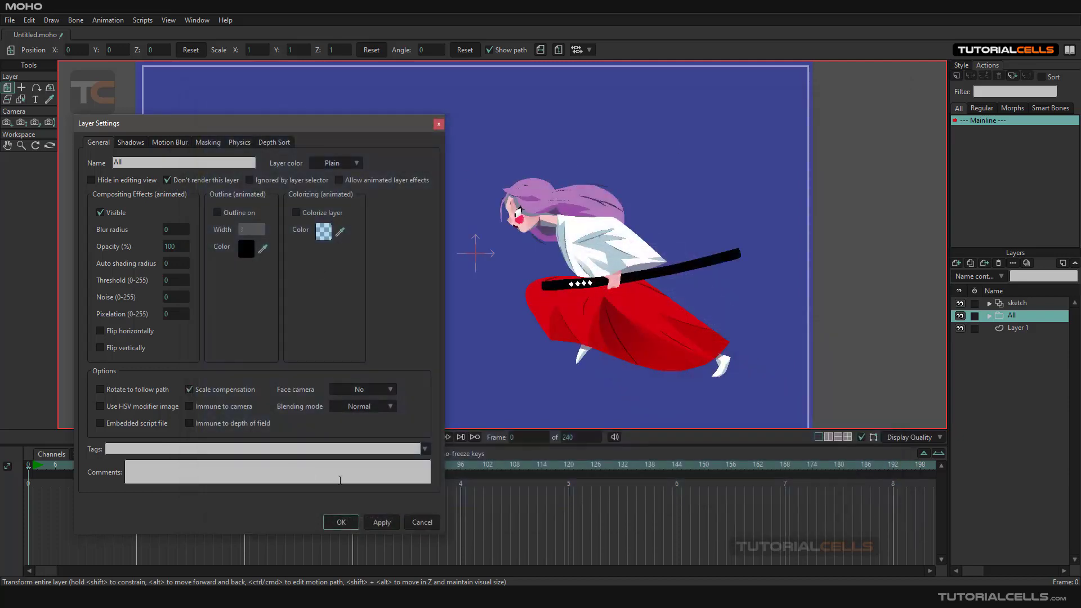
Apply the settings, render once more, then uncheck Don't render this layer.
{"action": "left_click", "coordinate": [377, 523]}
{"action": "key", "text": "ctrl+r"}
{"action": "left_click", "coordinate": [901, 96]}
{"action": "left_click", "coordinate": [215, 181]}
Shift the Layer Settings dialog upward out of the way.
{"action": "left_click_drag", "start_coordinate": [316, 125], "coordinate": [328, 90]}
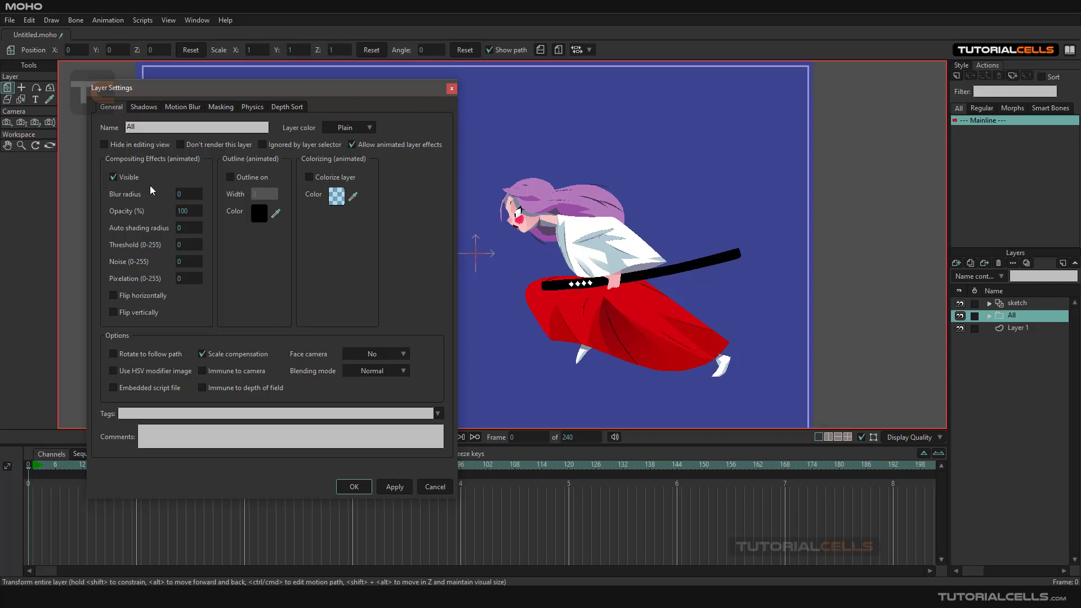
At frame 1, edit and apply the All layer's blur radius, then step through frames 2 to 4.
{"action": "left_click", "coordinate": [32, 470]}
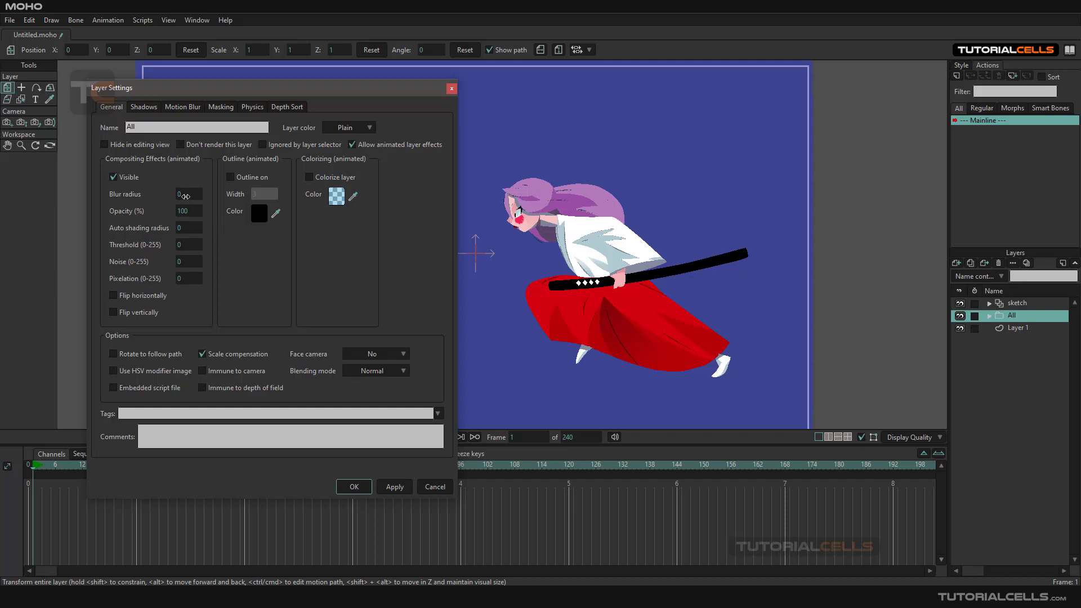
{"action": "left_click", "coordinate": [186, 195]}
{"action": "left_click", "coordinate": [393, 488]}
{"action": "left_click", "coordinate": [189, 195]}
{"action": "key", "text": "Return"}
{"action": "left_click", "coordinate": [40, 466]}
{"action": "left_click", "coordinate": [35, 466]}
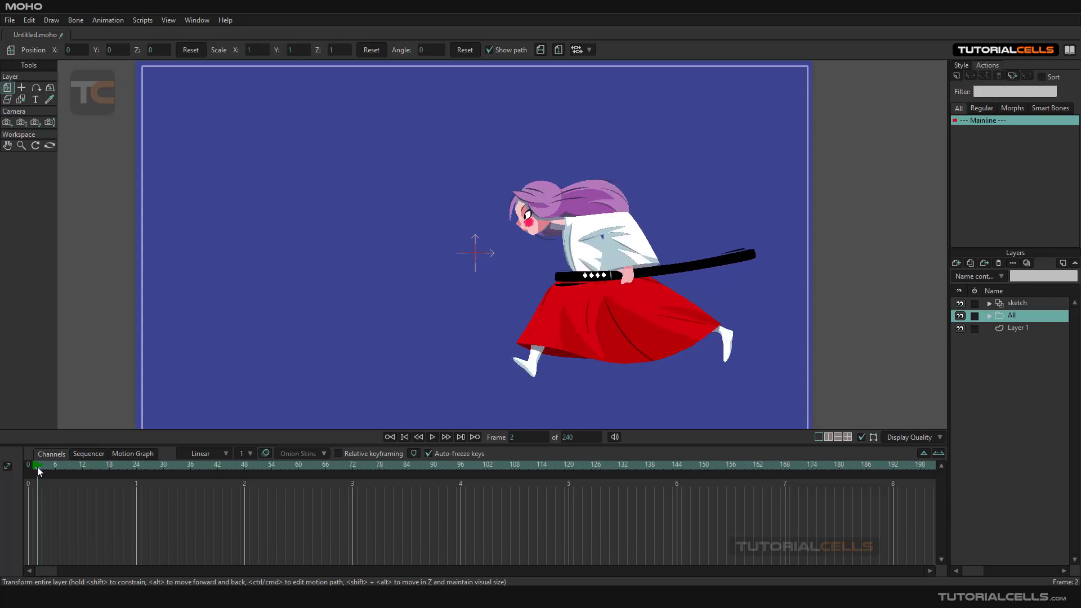
{"action": "left_click_drag", "start_coordinate": [37, 470], "coordinate": [45, 467]}
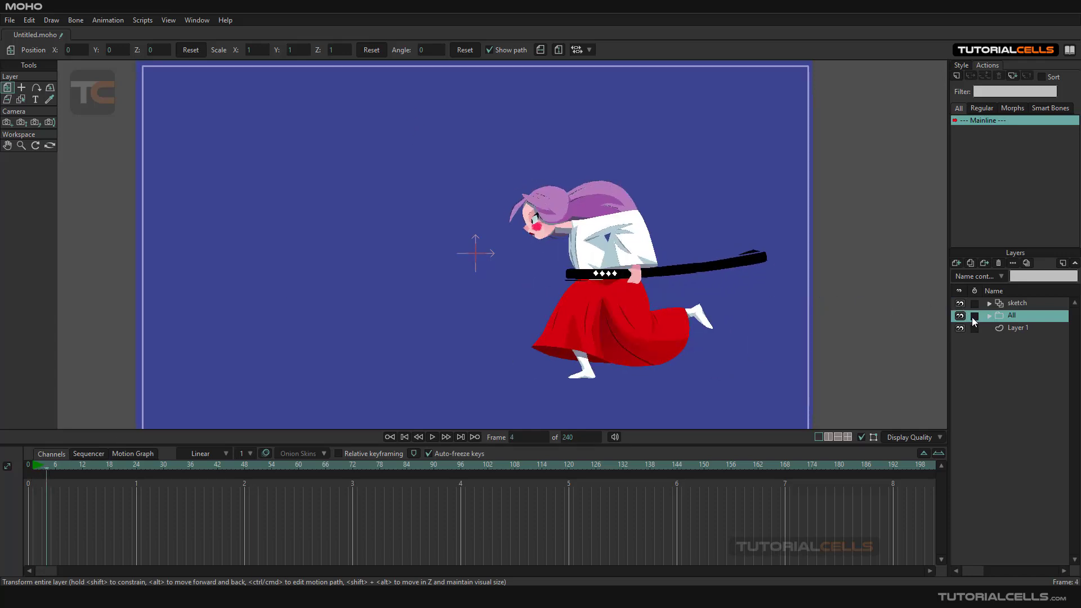
At frame 4, set the All layer's blur radius to 50 and scrub back to frame 3.
{"action": "double_click", "coordinate": [1001, 318]}
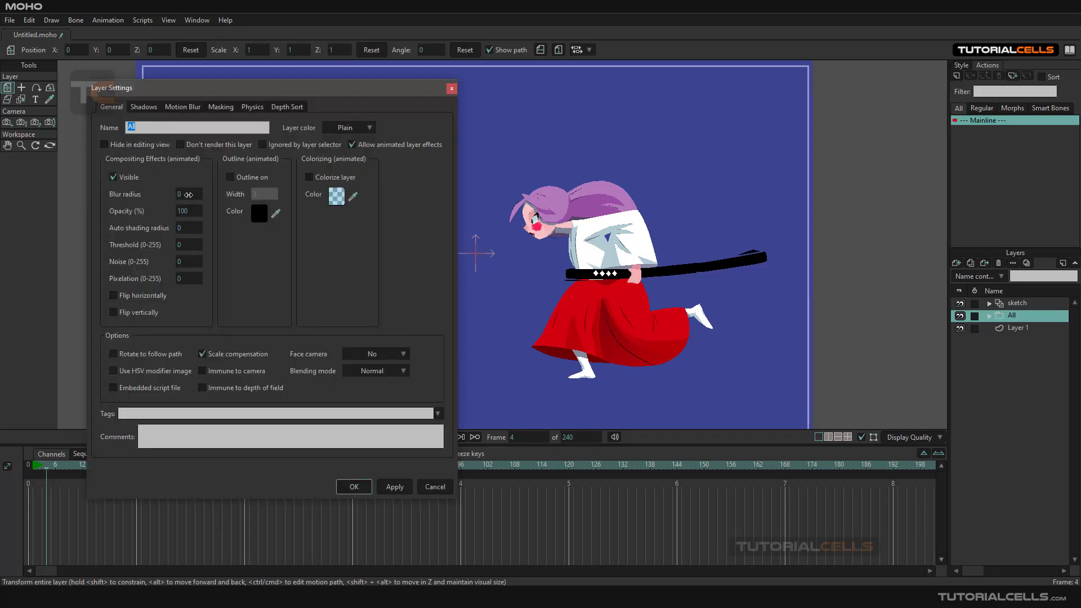
{"action": "left_click", "coordinate": [188, 194]}
{"action": "type", "text": "50"}
{"action": "key", "text": "Return"}
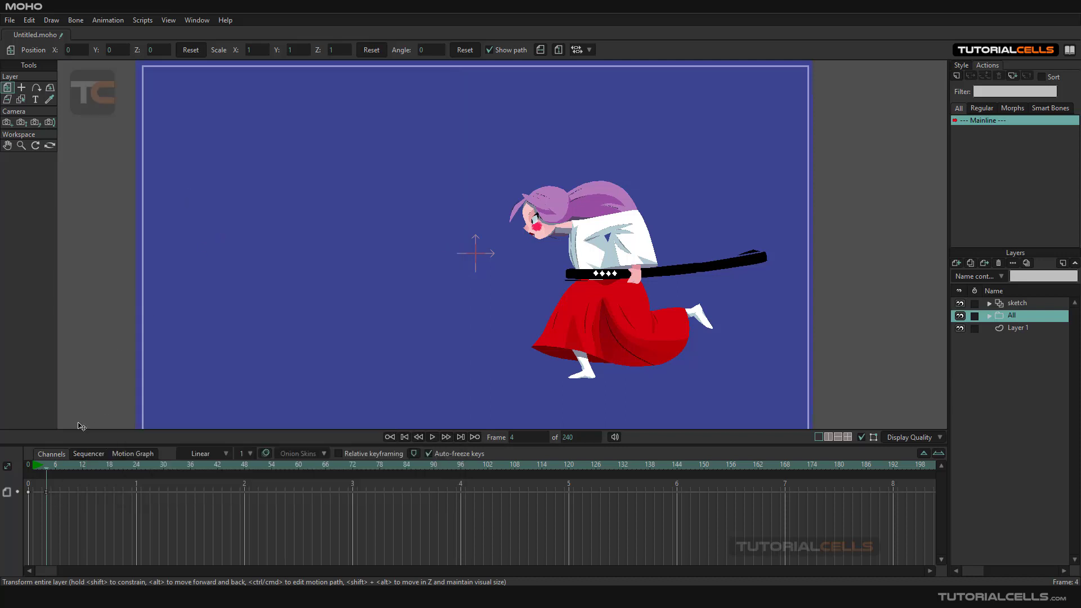
{"action": "left_click_drag", "start_coordinate": [46, 467], "coordinate": [43, 466]}
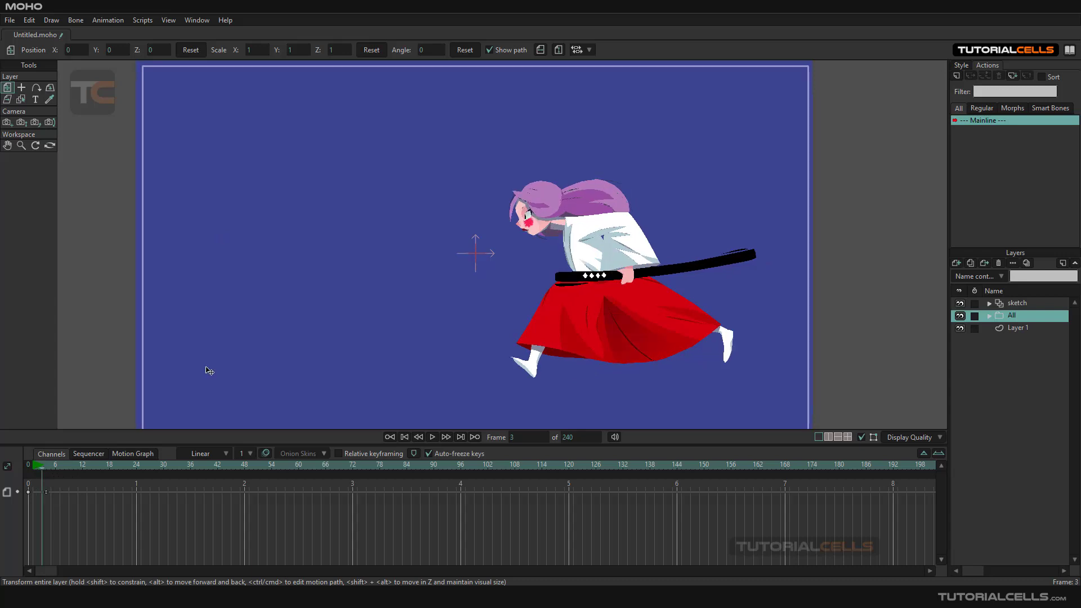
Test-render frame 3 to see the blur, then check the blur radius at frame 2.
{"action": "key", "text": "ctrl+r"}
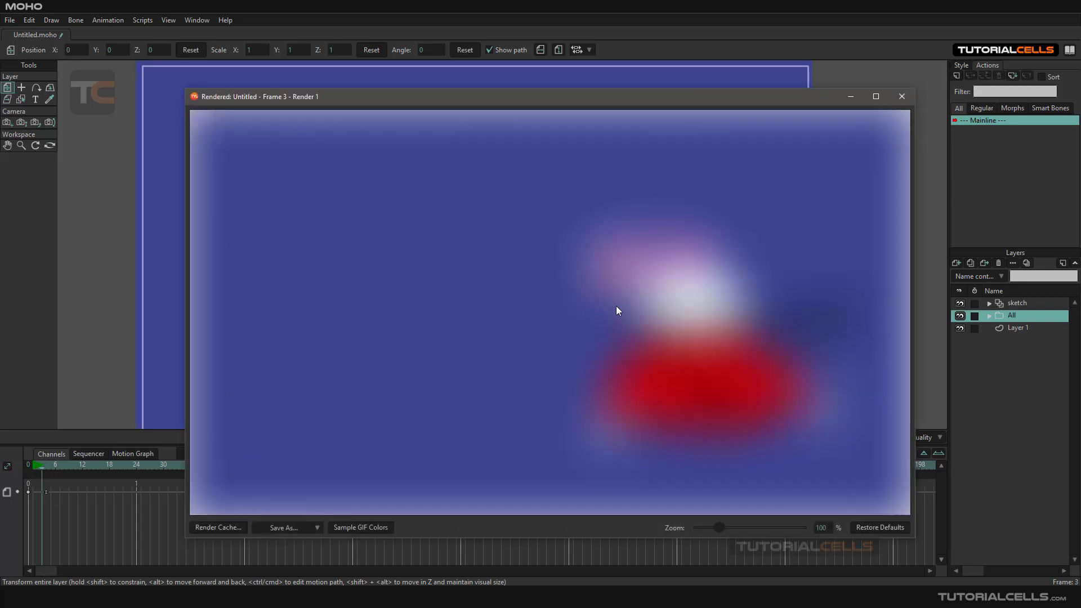
{"action": "left_click", "coordinate": [901, 96]}
{"action": "double_click", "coordinate": [999, 315]}
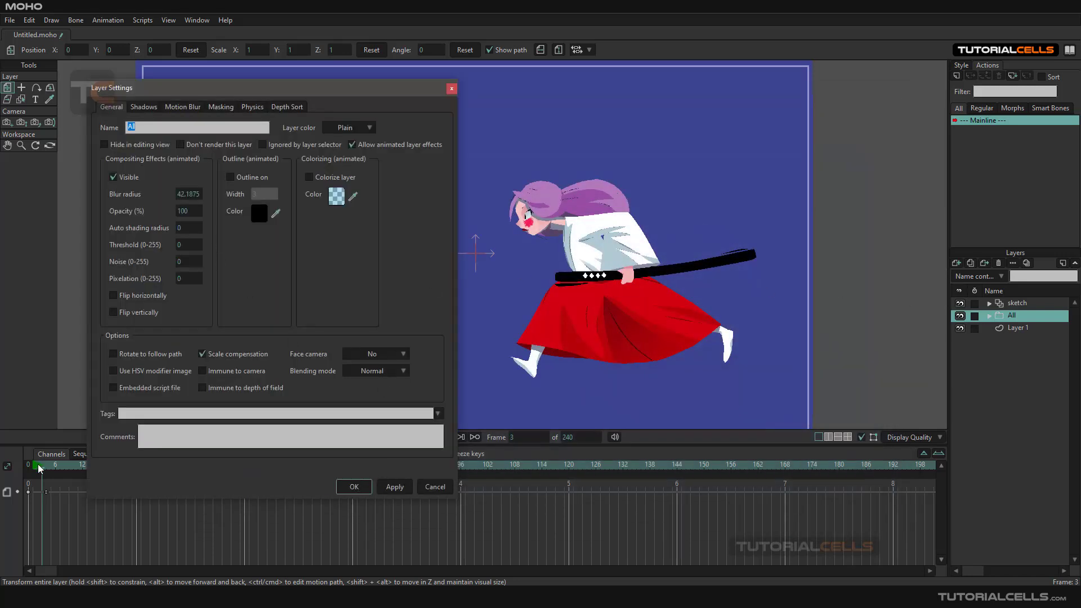
{"action": "left_click_drag", "start_coordinate": [41, 470], "coordinate": [37, 467]}
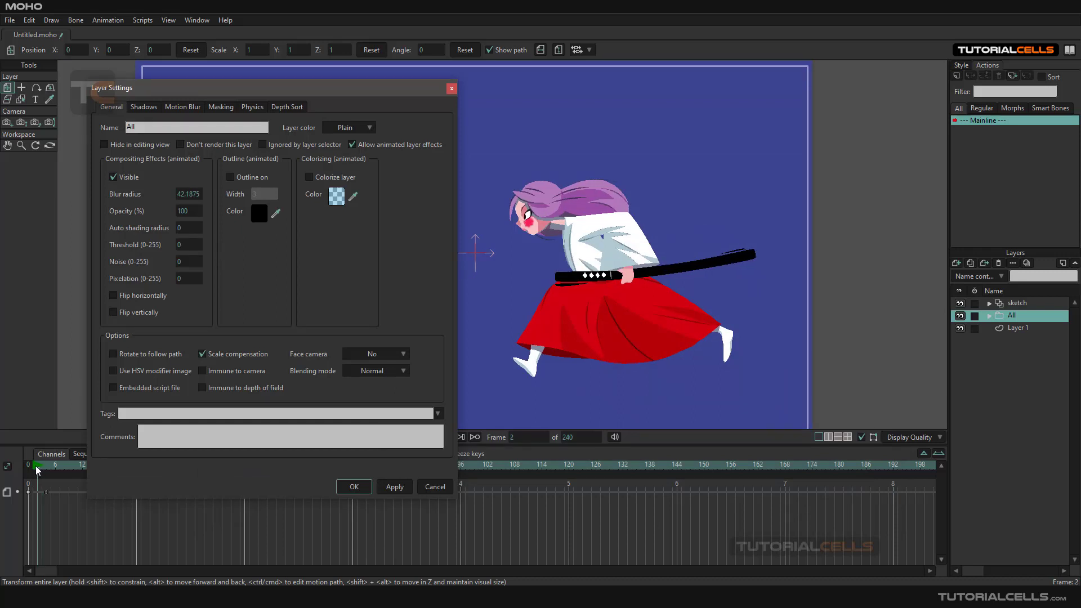
{"action": "left_click", "coordinate": [191, 195]}
{"action": "key", "text": "Return"}
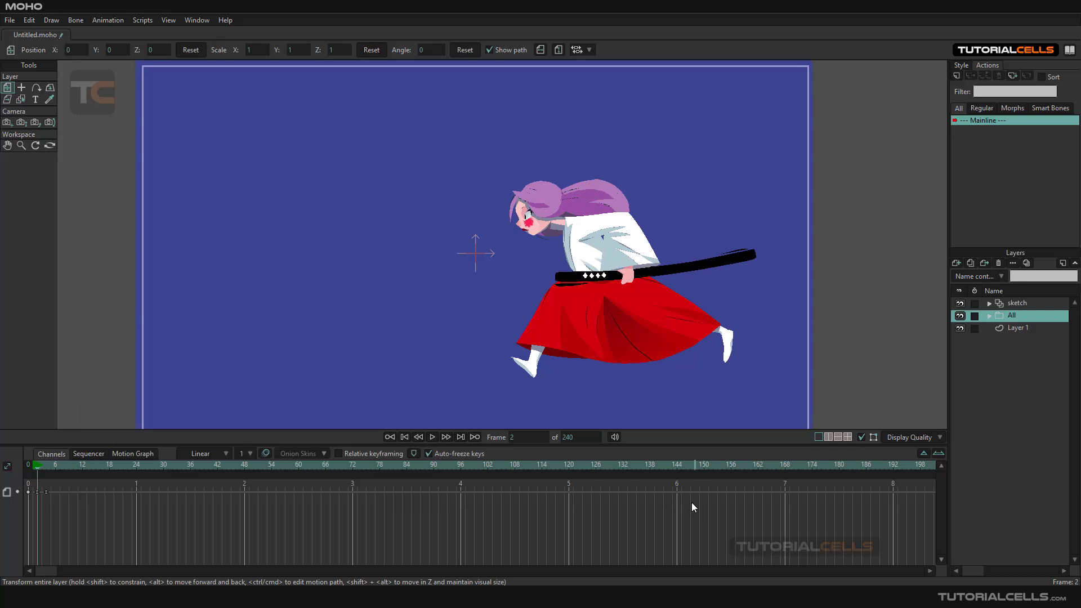
Delete the All layer's keyframes at frames 0–2 and return to frame 1.
{"action": "double_click", "coordinate": [1001, 315]}
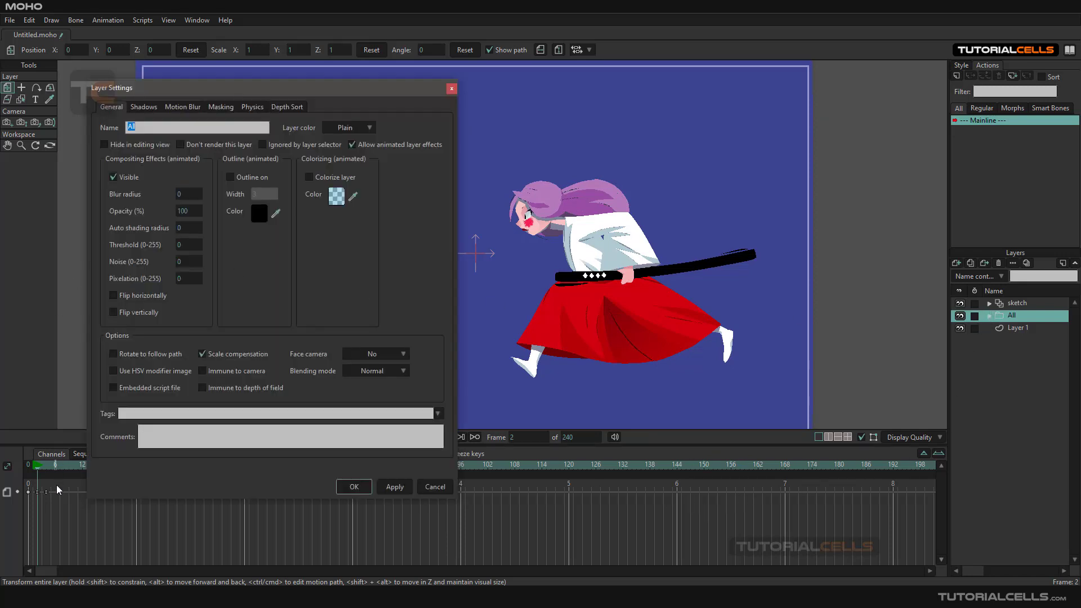
{"action": "left_click_drag", "start_coordinate": [57, 486], "coordinate": [35, 498]}
{"action": "key", "text": "Delete"}
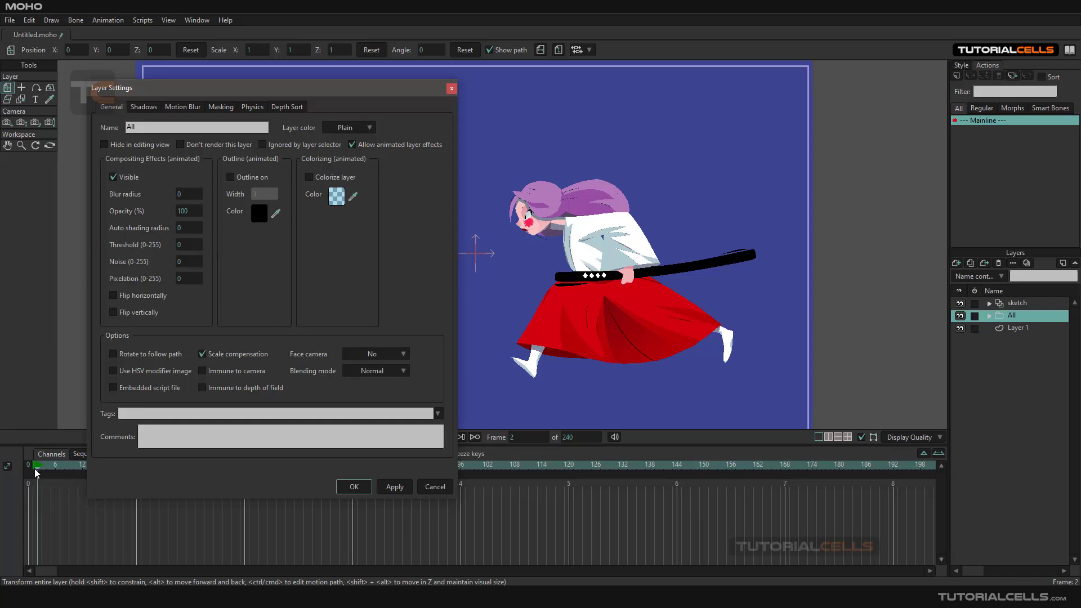
{"action": "left_click", "coordinate": [36, 471]}
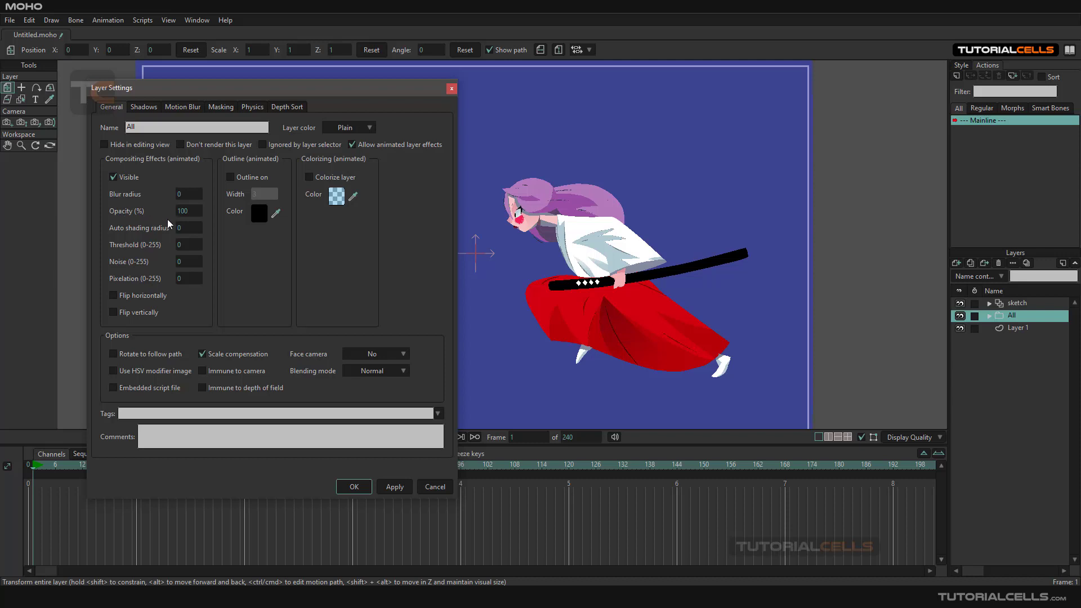
Lower the All layer's opacity to 65, apply it, and test-render the faded result.
{"action": "left_click_drag", "start_coordinate": [198, 211], "coordinate": [194, 211]}
{"action": "left_click", "coordinate": [393, 487]}
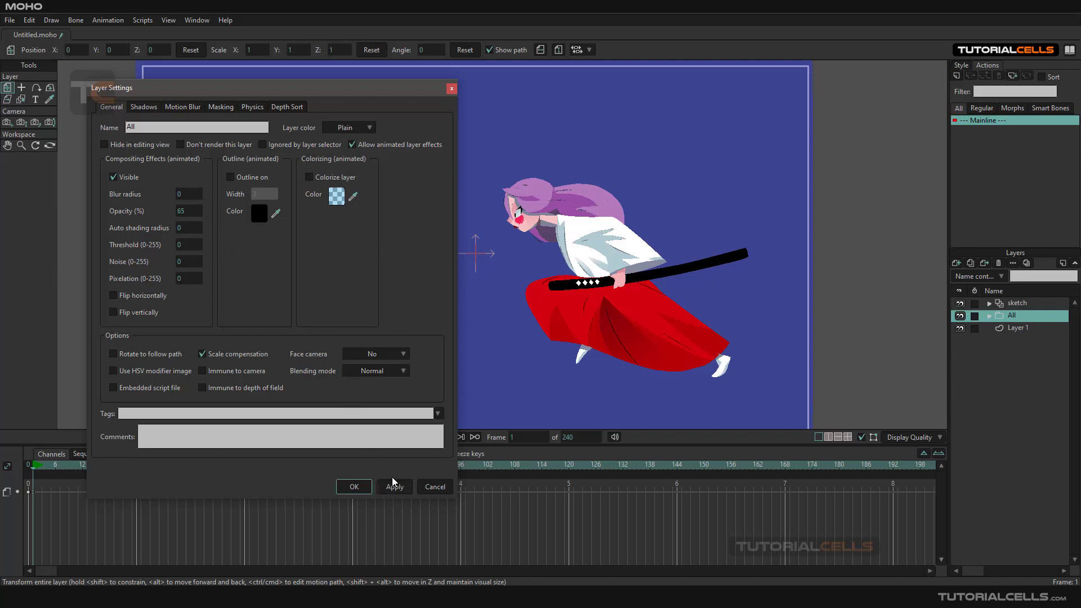
{"action": "key", "text": "ctrl+r"}
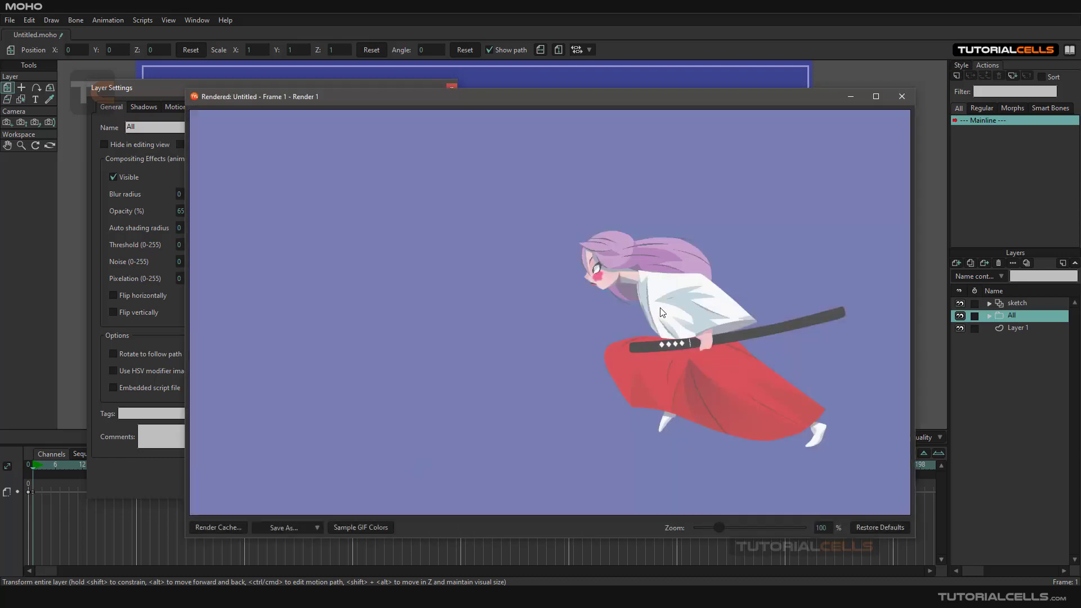
{"action": "left_click", "coordinate": [901, 97]}
Restore the All layer's opacity to 100.
{"action": "left_click", "coordinate": [182, 212]}
{"action": "type", "text": "100"}
{"action": "key", "text": "Tab"}
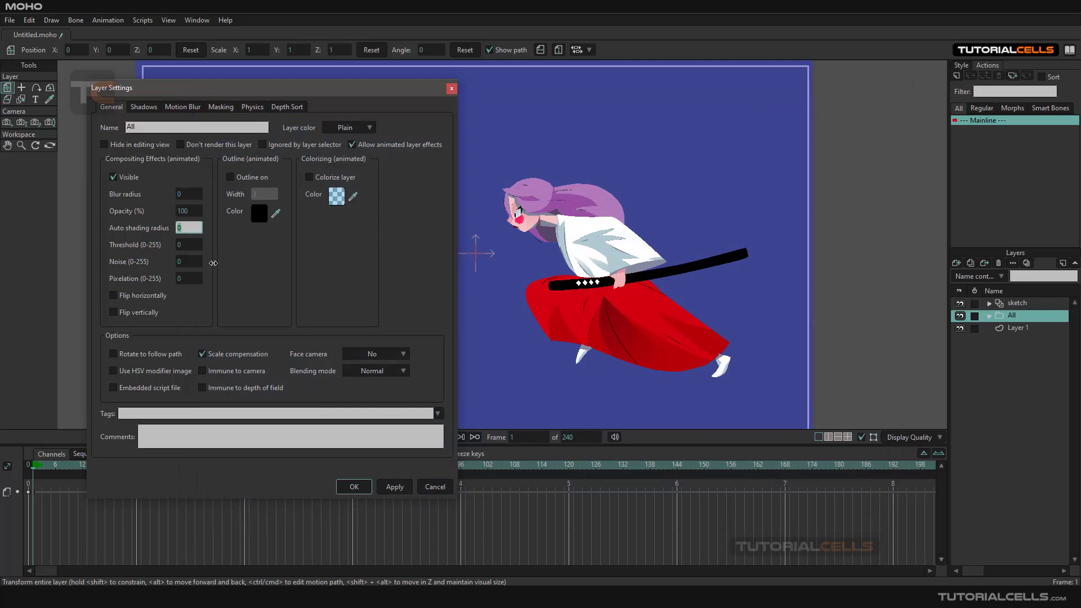
Apply opacity 100, raise Auto shading radius to 11.50, and test-render the shading.
{"action": "left_click", "coordinate": [395, 487]}
{"action": "scroll", "coordinate": [586, 257], "scroll_direction": "up", "scroll_amount": 2}
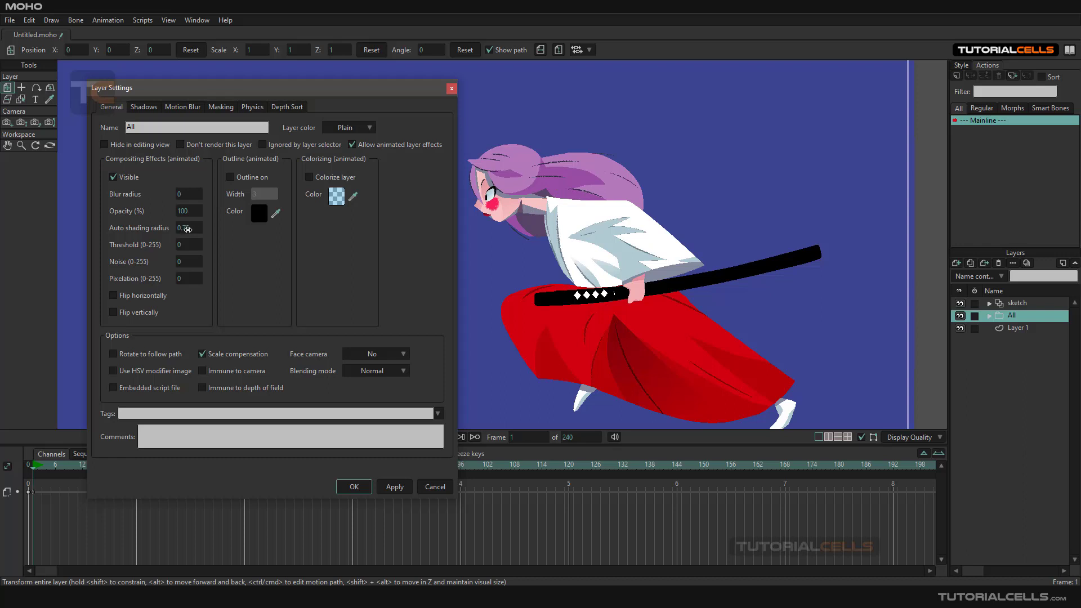
{"action": "left_click_drag", "start_coordinate": [191, 227], "coordinate": [189, 229]}
{"action": "left_click_drag", "start_coordinate": [190, 229], "coordinate": [255, 336]}
{"action": "key", "text": "ctrl+r"}
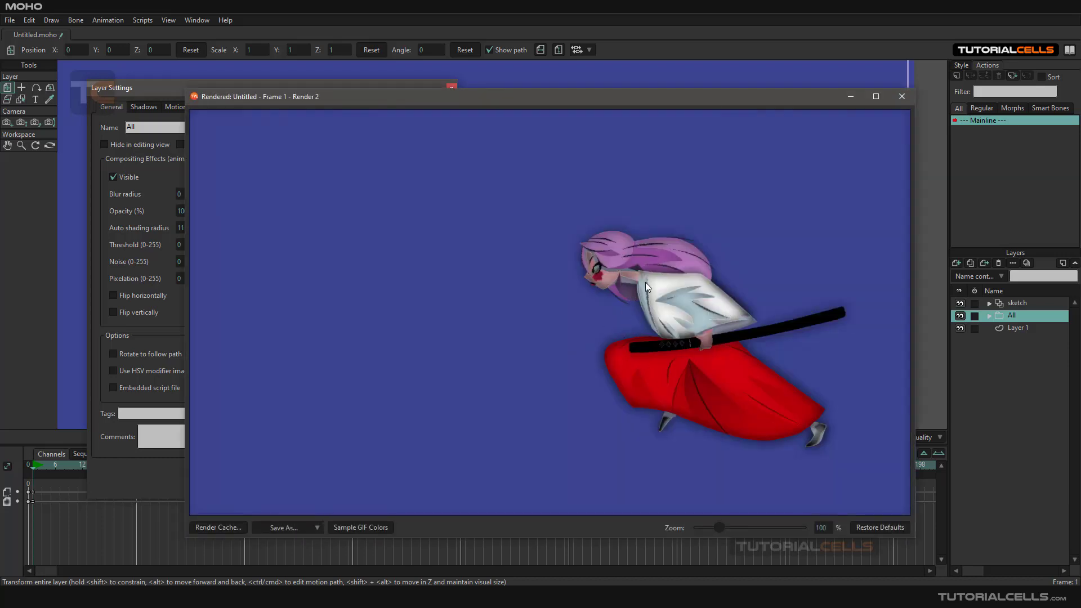
{"action": "left_click", "coordinate": [901, 97]}
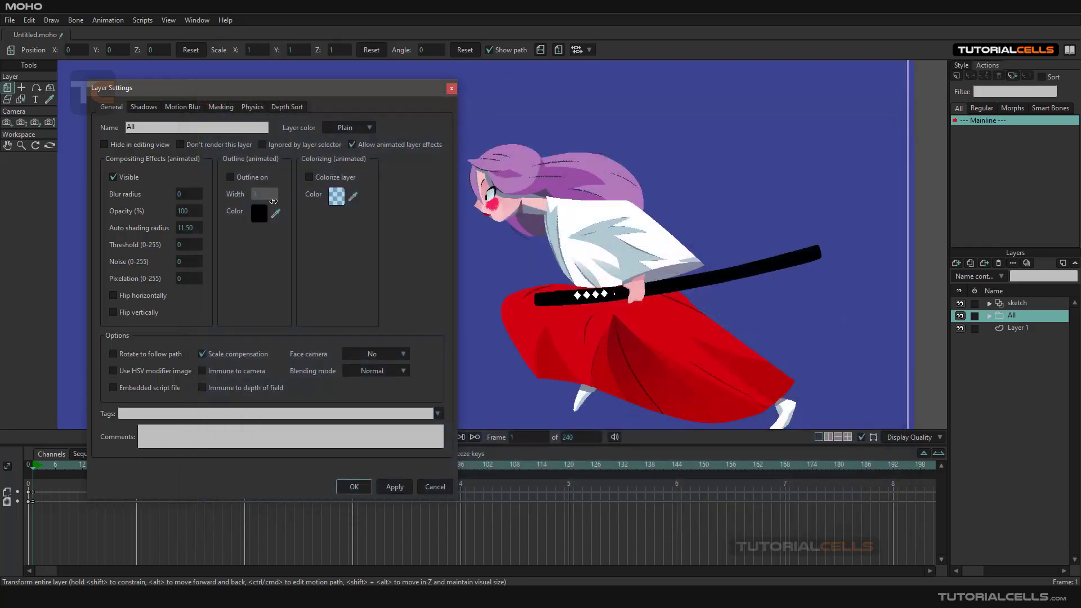
Reset the Auto shading radius to 0.
{"action": "left_click", "coordinate": [191, 228]}
{"action": "type", "text": "0"}
{"action": "left_click", "coordinate": [191, 246]}
Set the All layer's threshold to 27, apply, and test-render it.
{"action": "type", "text": "11"}
{"action": "left_click", "coordinate": [396, 486]}
{"action": "key", "text": "ctrl+r"}
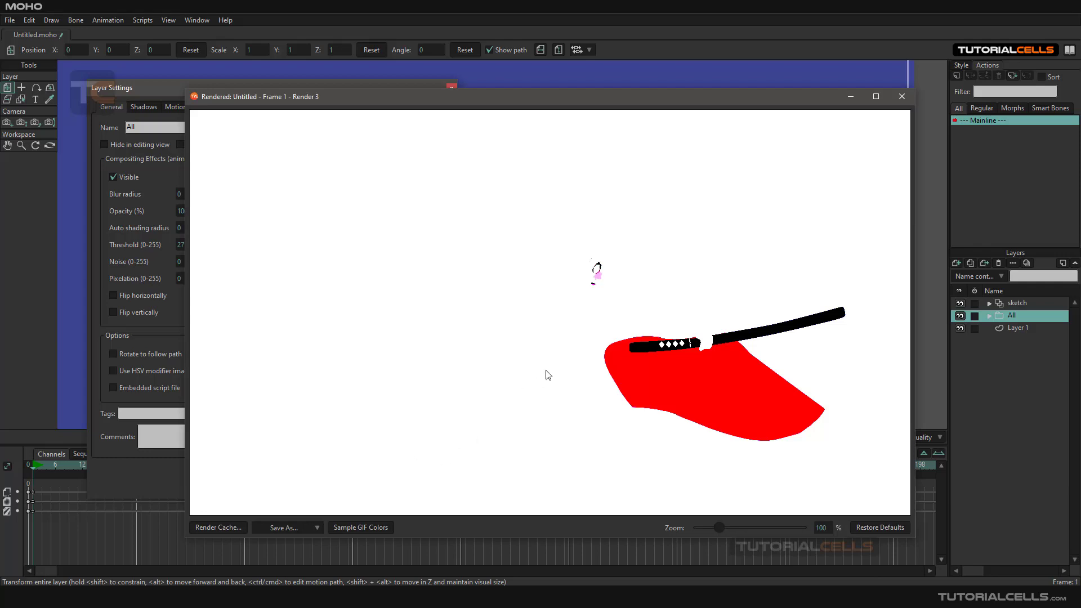
{"action": "left_click", "coordinate": [901, 96]}
Test-render at threshold 5, then reset the threshold to 0.
{"action": "left_click_drag", "start_coordinate": [188, 242], "coordinate": [192, 243]}
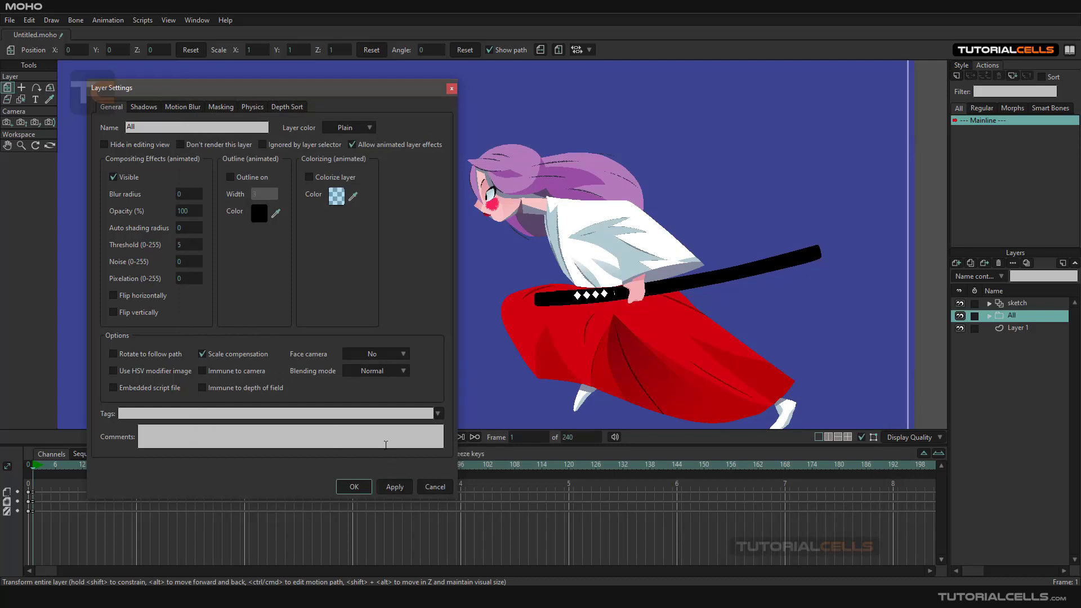
{"action": "key", "text": "ctrl+r"}
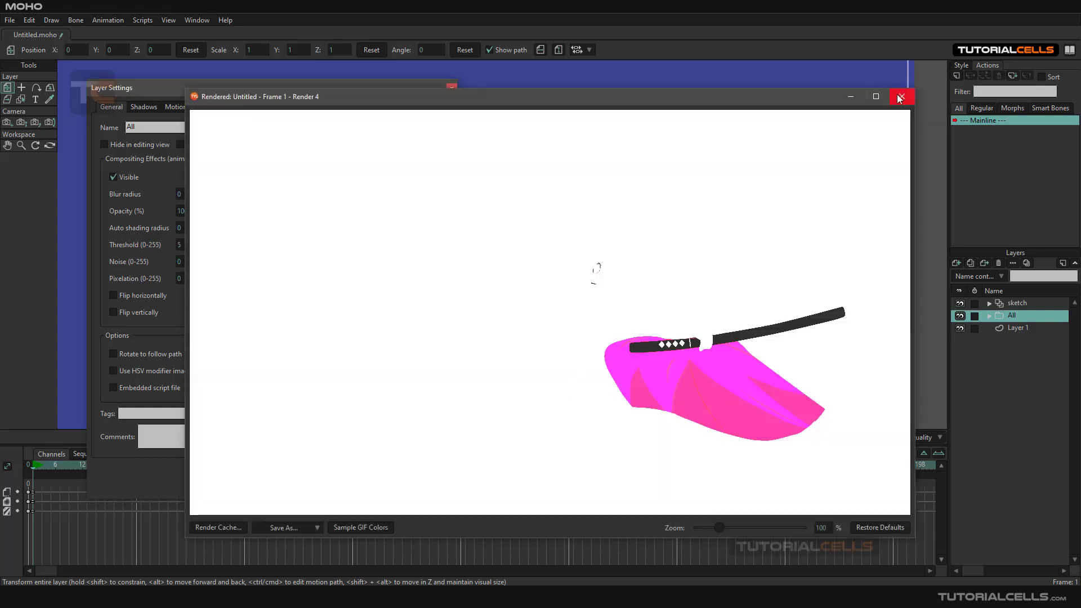
{"action": "left_click", "coordinate": [899, 97]}
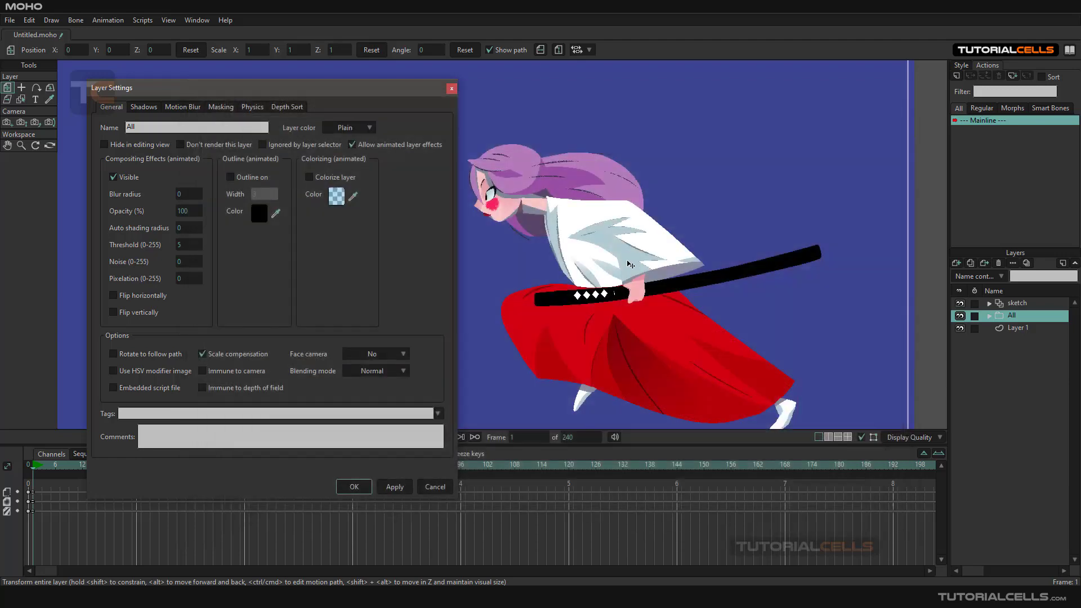
{"action": "left_click", "coordinate": [189, 244]}
{"action": "type", "text": "0"}
{"action": "left_click", "coordinate": [181, 261]}
Set Noise to 34, apply, and test-render the grainy frame.
{"action": "type", "text": "12"}
{"action": "left_click", "coordinate": [389, 488]}
{"action": "key", "text": "ctrl+r"}
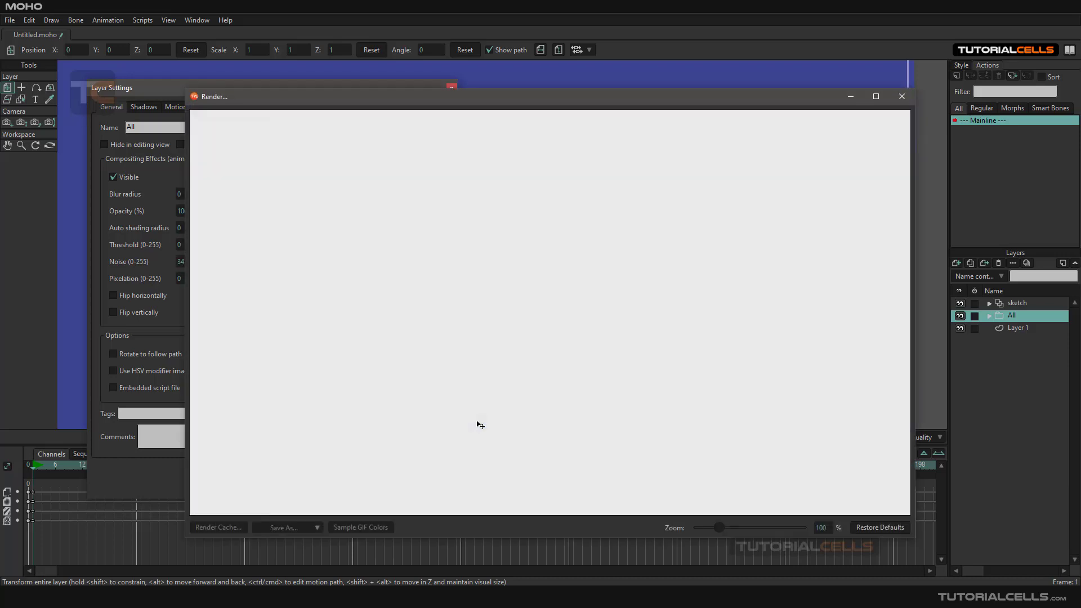
{"action": "scroll", "coordinate": [672, 315], "scroll_direction": "up", "scroll_amount": 2}
{"action": "scroll", "coordinate": [672, 316], "scroll_direction": "down", "scroll_amount": 3}
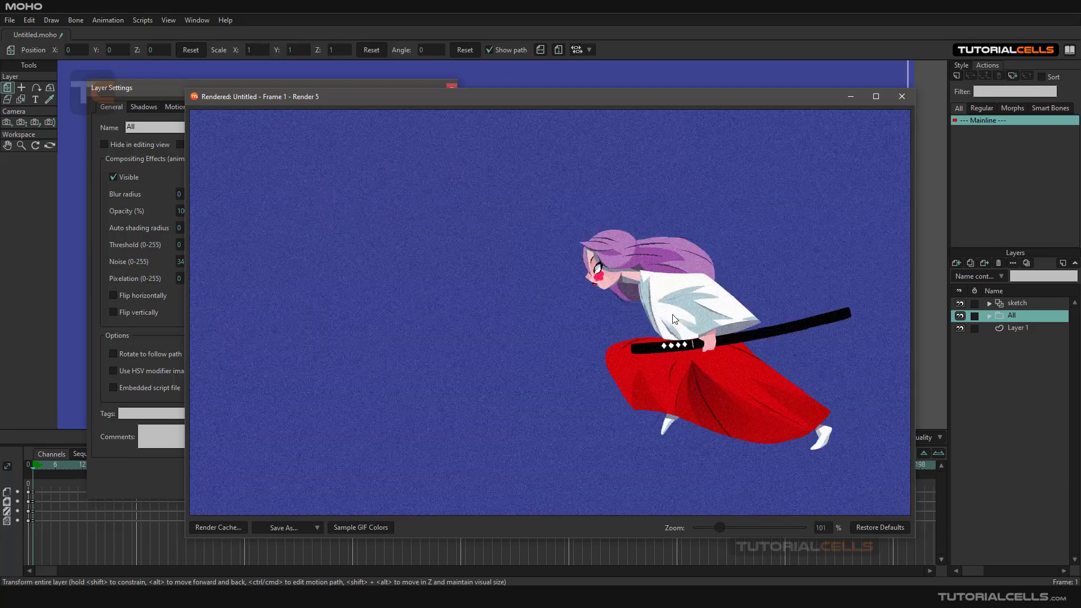
{"action": "left_click", "coordinate": [901, 100]}
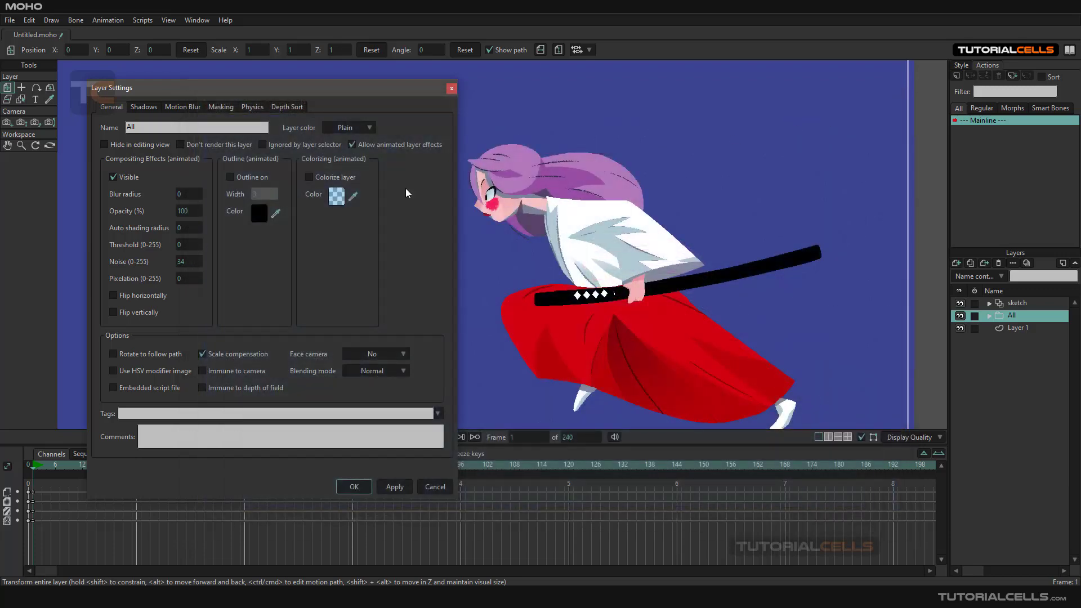
Type 0 in the Noise field, then switch to Layer 1's settings and back to All.
{"action": "left_click", "coordinate": [192, 261]}
{"action": "type", "text": "0"}
{"action": "left_click", "coordinate": [1002, 326]}
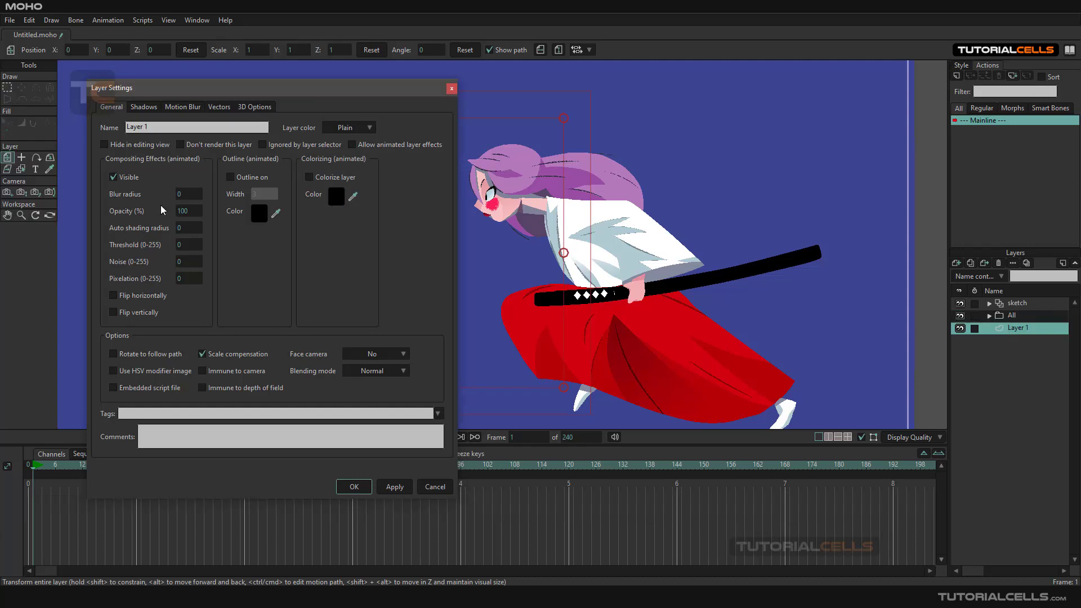
{"action": "left_click", "coordinate": [998, 315]}
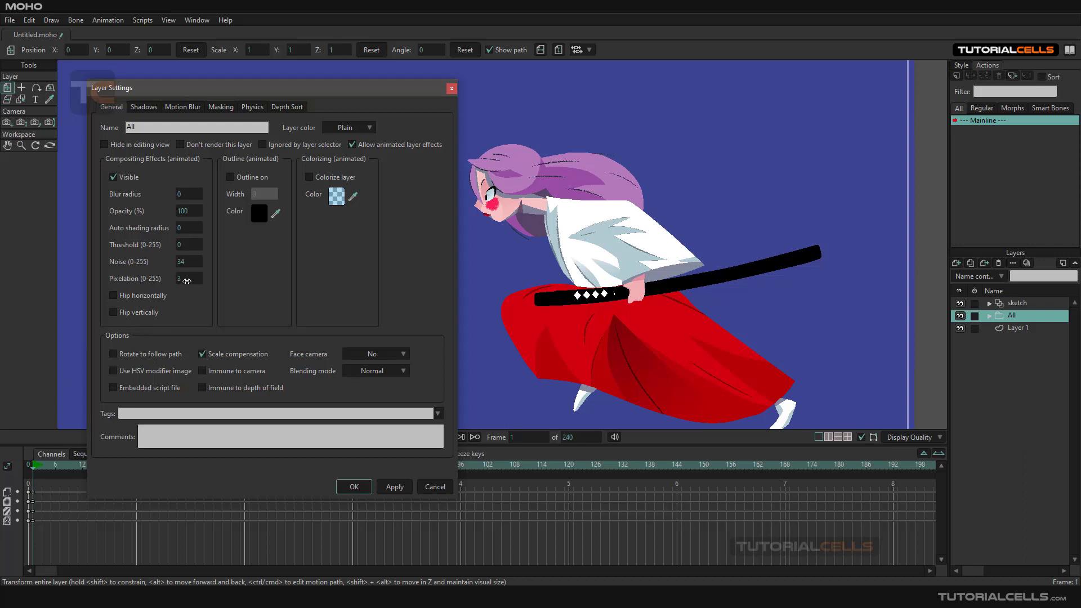
Apply Pixelation 12 to the All layer and check it in a test render.
{"action": "left_click", "coordinate": [387, 487]}
{"action": "key", "text": "ctrl+r"}
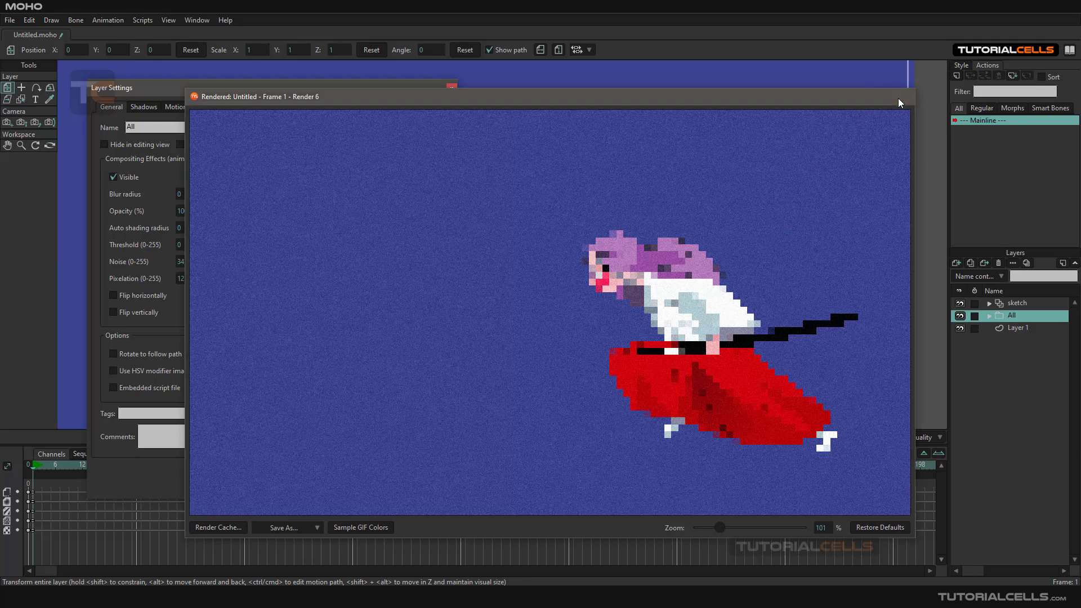
{"action": "left_click", "coordinate": [901, 96]}
Reset the Noise and Pixelation values to 0.
{"action": "double_click", "coordinate": [182, 278]}
{"action": "type", "text": "9"}
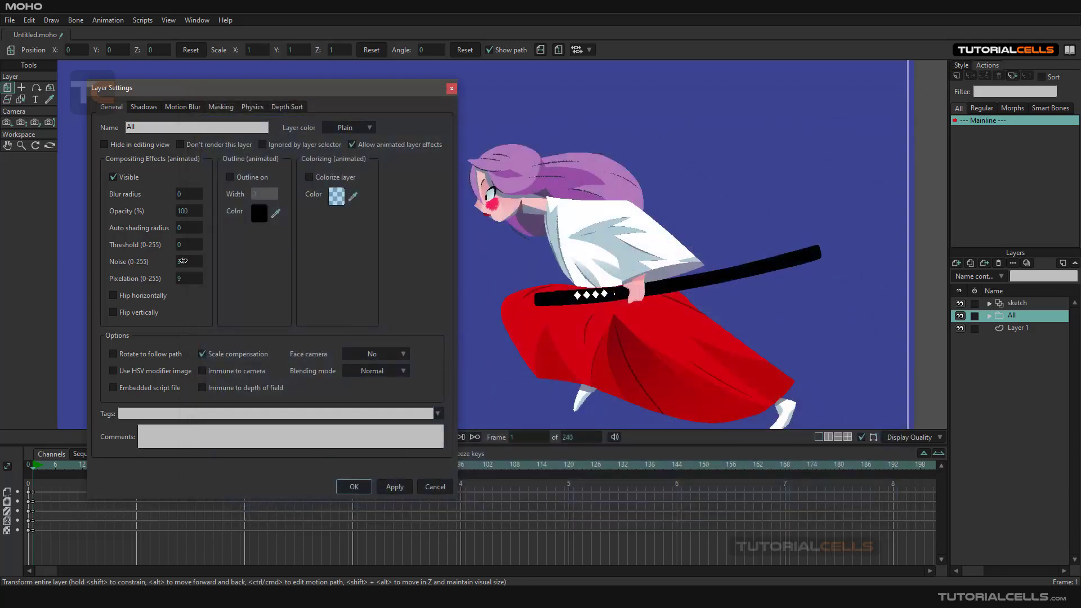
{"action": "left_click", "coordinate": [183, 260]}
{"action": "type", "text": "0"}
{"action": "double_click", "coordinate": [188, 278]}
{"action": "type", "text": "0"}
{"action": "key", "text": "Return"}
Apply the vertical flip to see it, then untick Flip vertically and apply again.
{"action": "left_click", "coordinate": [386, 482]}
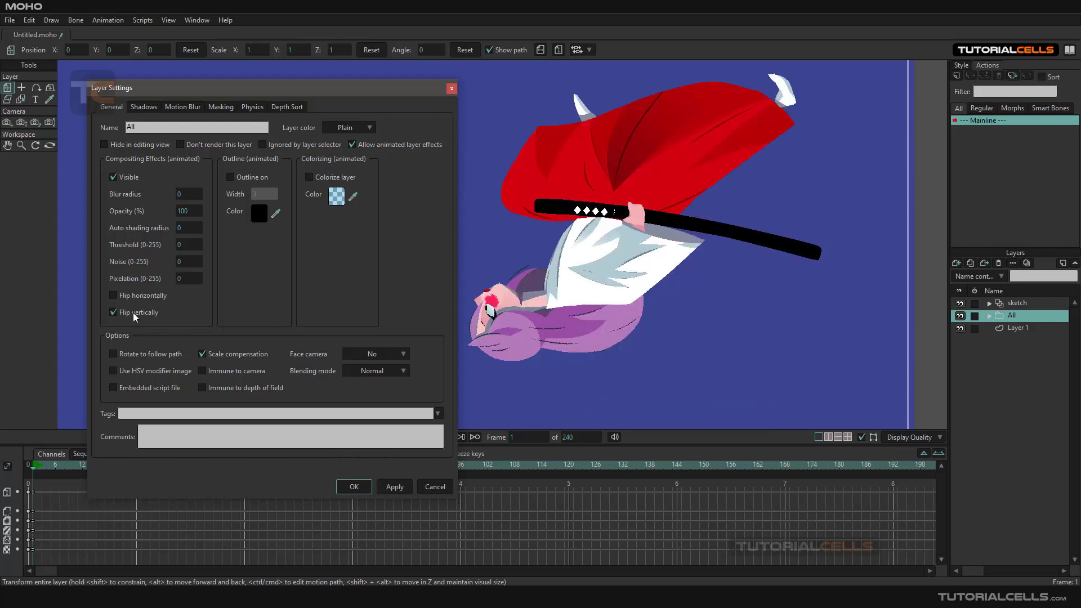
{"action": "left_click", "coordinate": [133, 311]}
{"action": "left_click", "coordinate": [387, 484]}
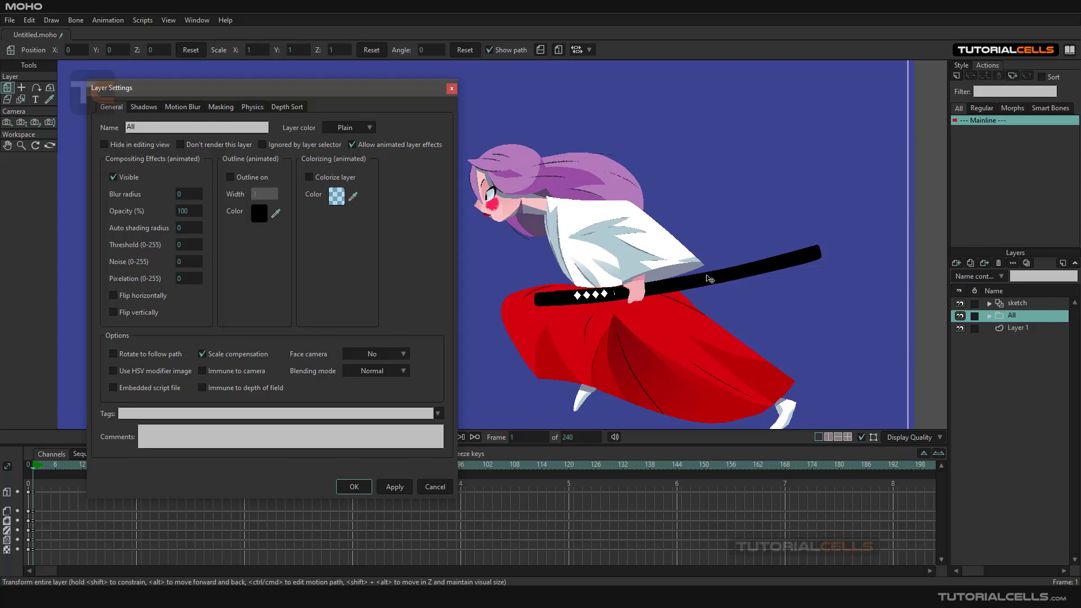
On Layer 1 at frame 0, draw trial stars with the Star tool and undo them.
{"action": "left_click", "coordinate": [1016, 328]}
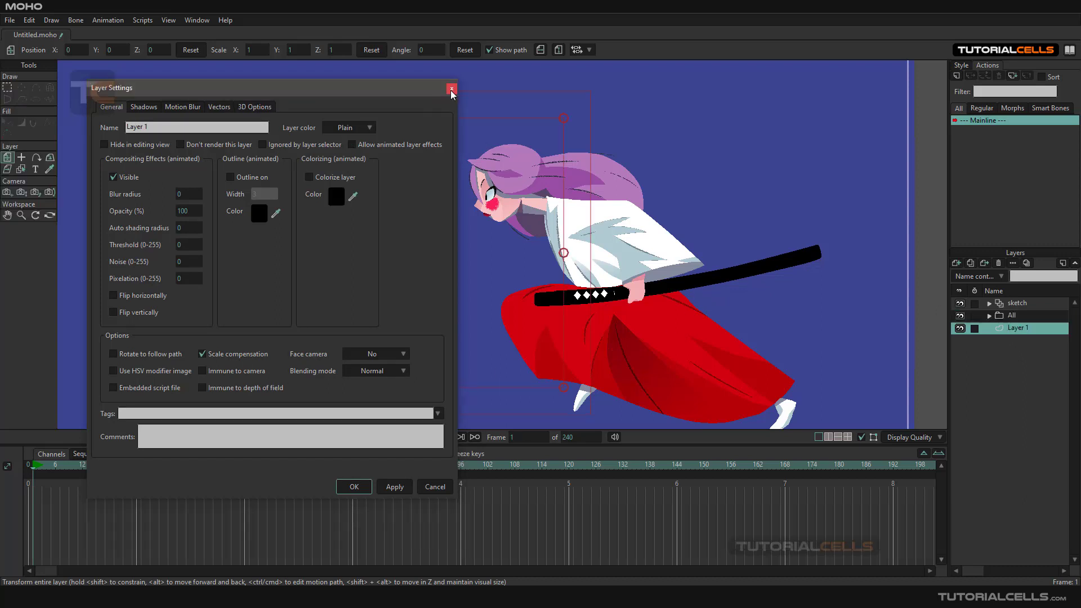
{"action": "key", "text": "Escape"}
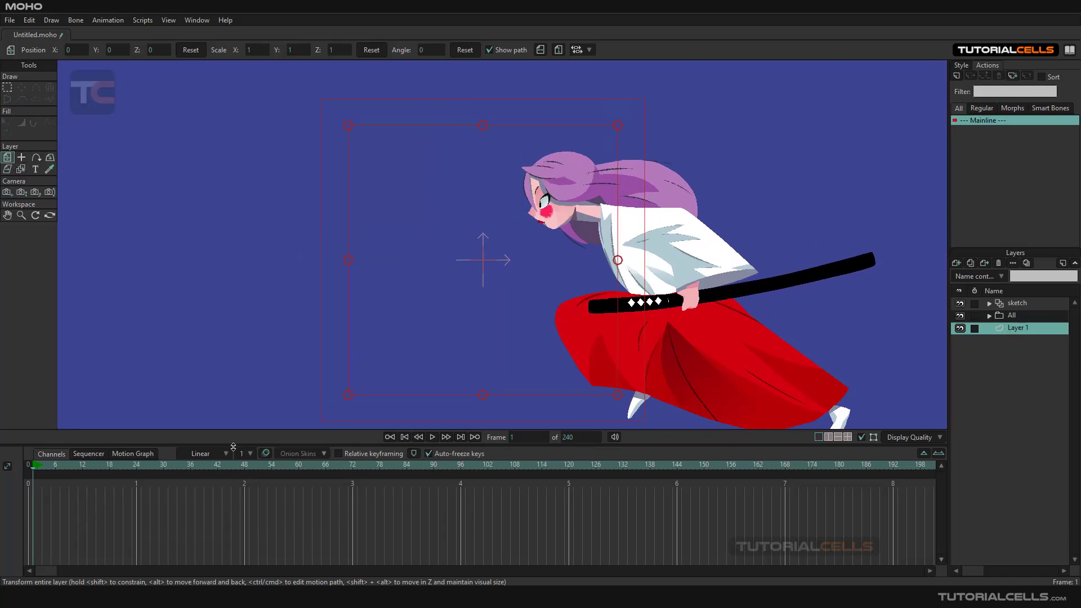
{"action": "left_click", "coordinate": [25, 471]}
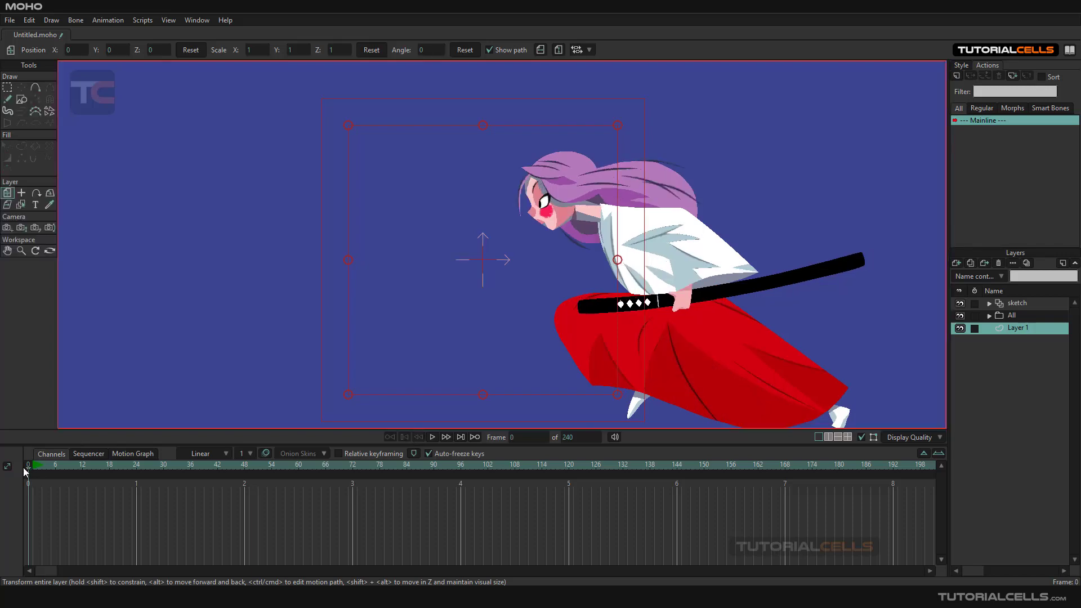
{"action": "left_click", "coordinate": [22, 99]}
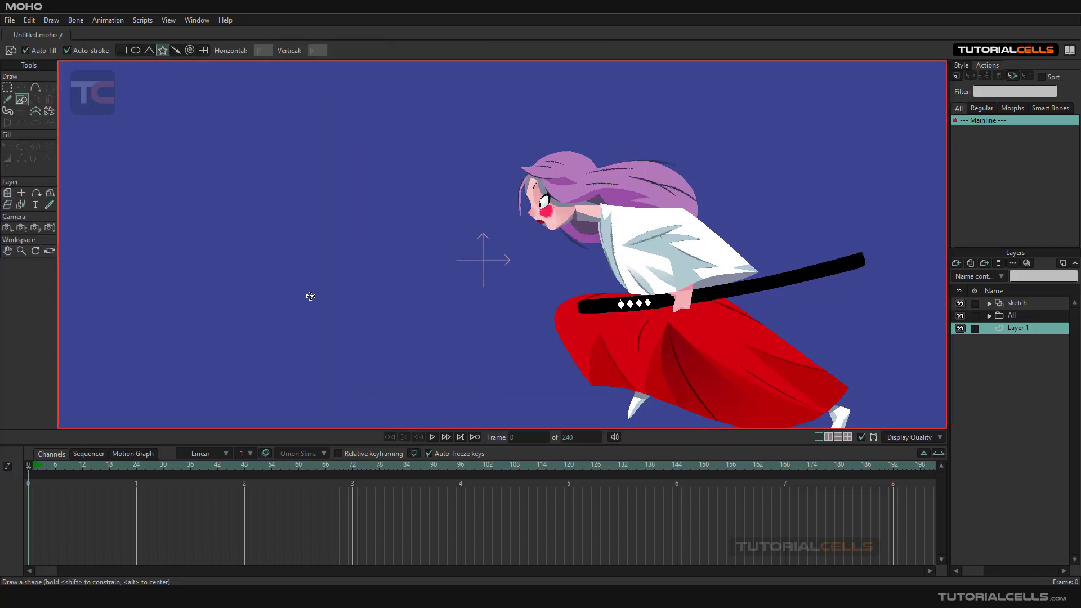
{"action": "mouse_move", "coordinate": [309, 295]}
{"action": "left_mouse_down"}
{"action": "mouse_move", "coordinate": [379, 188]}
{"action": "mouse_move", "coordinate": [394, 265]}
{"action": "left_mouse_up"}
{"action": "key", "text": "ctrl+z"}
{"action": "left_click", "coordinate": [961, 66]}
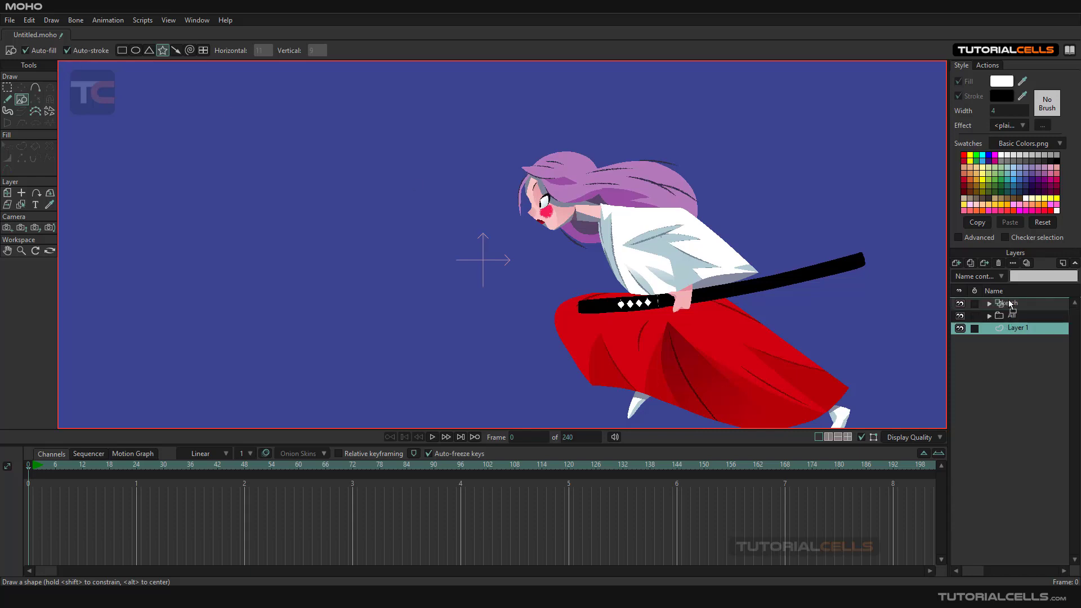
{"action": "left_click_drag", "start_coordinate": [1013, 304], "coordinate": [1013, 301]}
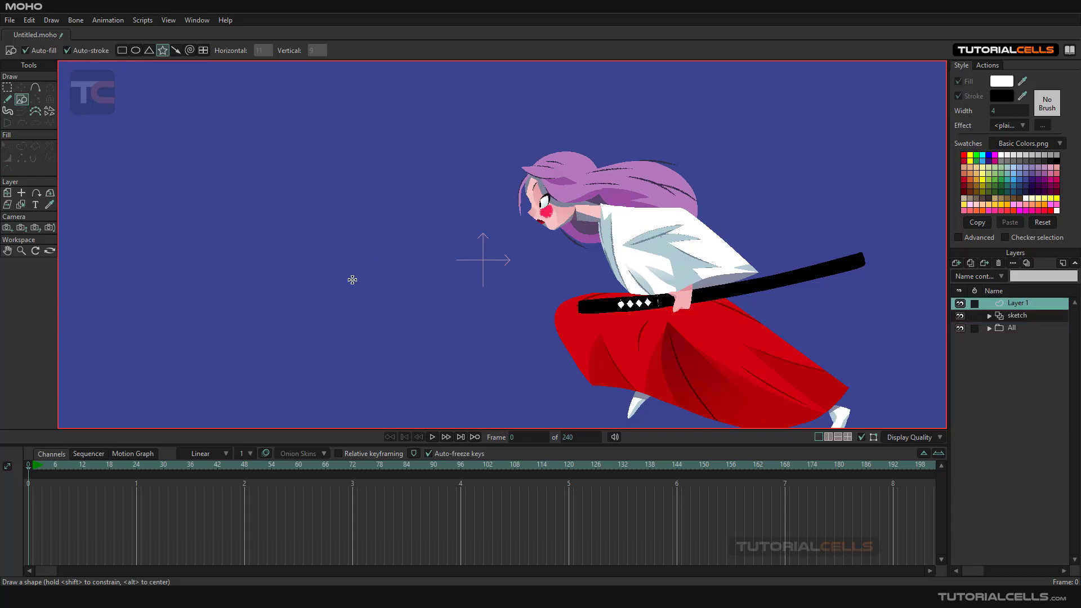
{"action": "mouse_move", "coordinate": [353, 280]}
{"action": "left_mouse_down"}
{"action": "mouse_move", "coordinate": [391, 229]}
{"action": "mouse_move", "coordinate": [432, 226]}
{"action": "left_mouse_up"}
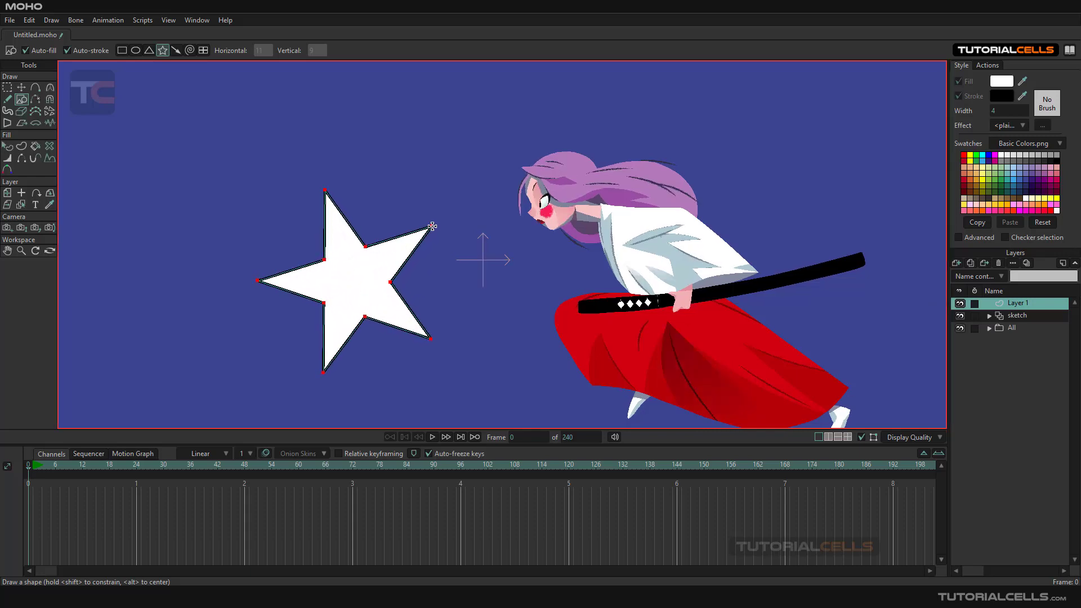
{"action": "key", "text": "ctrl+z"}
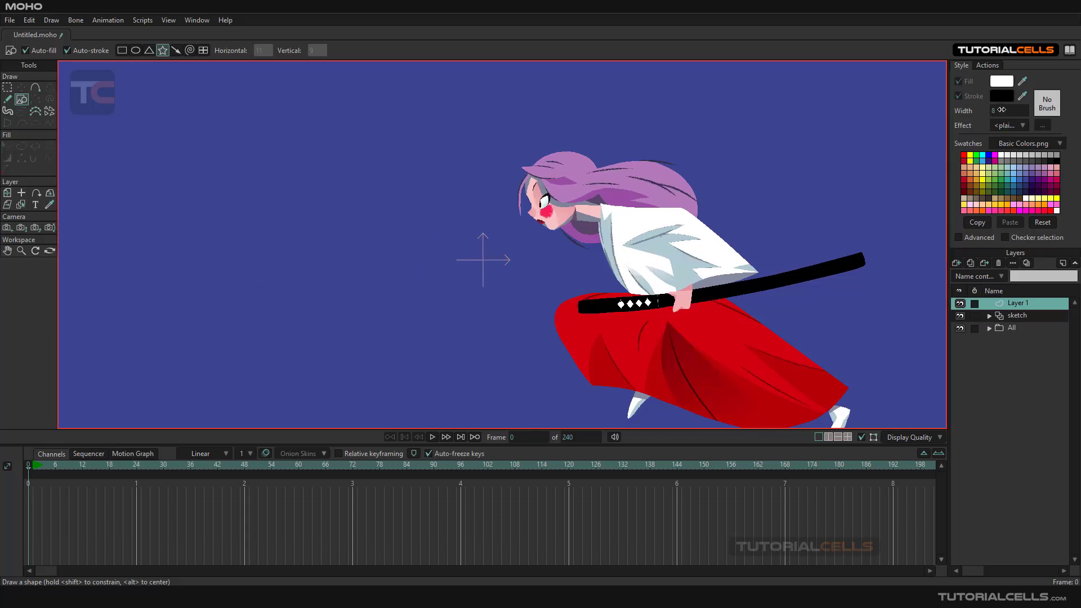
Set stroke width 12 and a bright red outline, then draw a large star left of the girl.
{"action": "left_click_drag", "start_coordinate": [1001, 109], "coordinate": [997, 98]}
{"action": "left_click", "coordinate": [997, 96]}
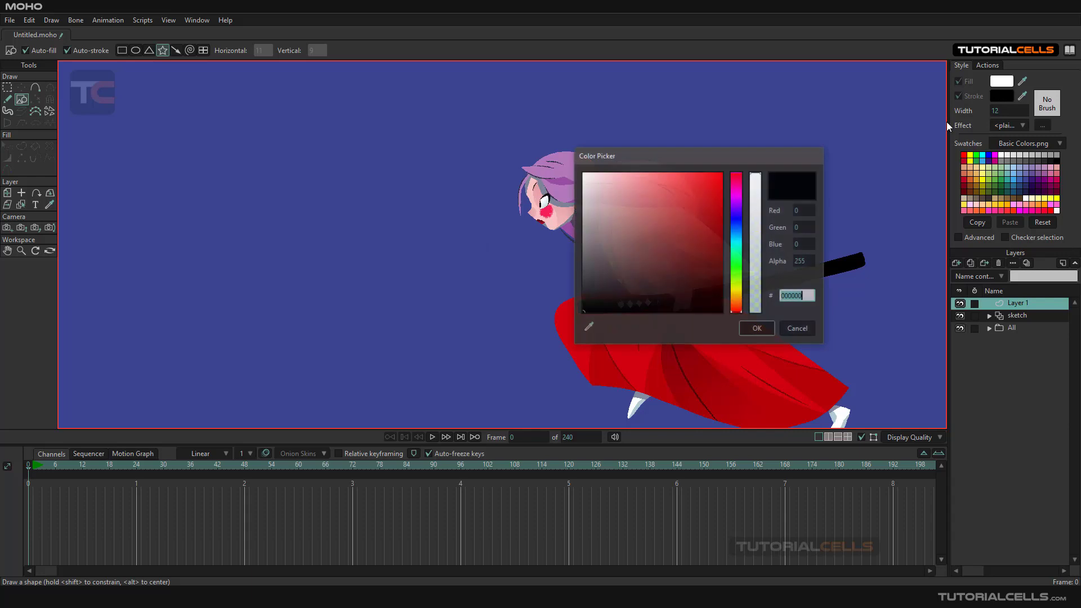
{"action": "left_click", "coordinate": [723, 180]}
{"action": "left_click", "coordinate": [757, 328]}
{"action": "mouse_move", "coordinate": [361, 293]}
{"action": "left_mouse_down"}
{"action": "mouse_move", "coordinate": [475, 237]}
{"action": "mouse_move", "coordinate": [488, 251]}
{"action": "mouse_move", "coordinate": [476, 241]}
{"action": "mouse_move", "coordinate": [397, 284]}
{"action": "mouse_move", "coordinate": [465, 193]}
{"action": "mouse_move", "coordinate": [456, 128]}
{"action": "mouse_move", "coordinate": [328, 244]}
{"action": "mouse_move", "coordinate": [334, 288]}
{"action": "mouse_move", "coordinate": [297, 135]}
{"action": "mouse_move", "coordinate": [489, 194]}
{"action": "mouse_move", "coordinate": [395, 266]}
{"action": "mouse_move", "coordinate": [485, 133]}
{"action": "mouse_move", "coordinate": [514, 205]}
{"action": "mouse_move", "coordinate": [543, 187]}
{"action": "mouse_move", "coordinate": [458, 109]}
{"action": "mouse_move", "coordinate": [441, 236]}
{"action": "mouse_move", "coordinate": [381, 280]}
{"action": "mouse_move", "coordinate": [441, 227]}
{"action": "mouse_move", "coordinate": [446, 241]}
{"action": "mouse_move", "coordinate": [401, 308]}
{"action": "mouse_move", "coordinate": [551, 125]}
{"action": "mouse_move", "coordinate": [327, 230]}
{"action": "mouse_move", "coordinate": [331, 260]}
{"action": "mouse_move", "coordinate": [281, 183]}
{"action": "left_mouse_up"}
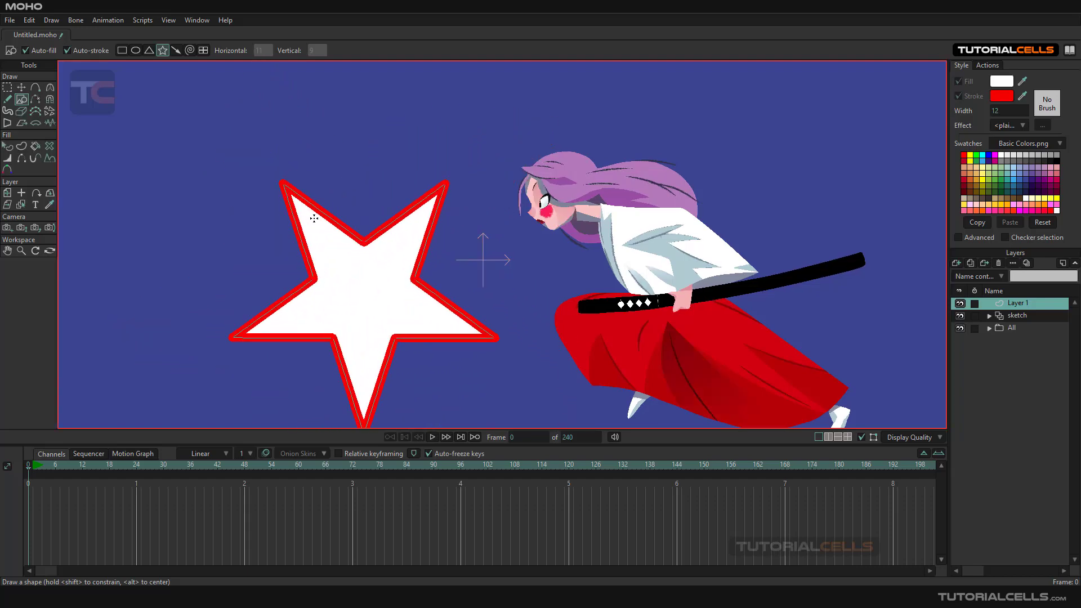
Move and shrink the star beside the girl with Transform Points, then open the All layer's settings.
{"action": "left_click", "coordinate": [21, 87]}
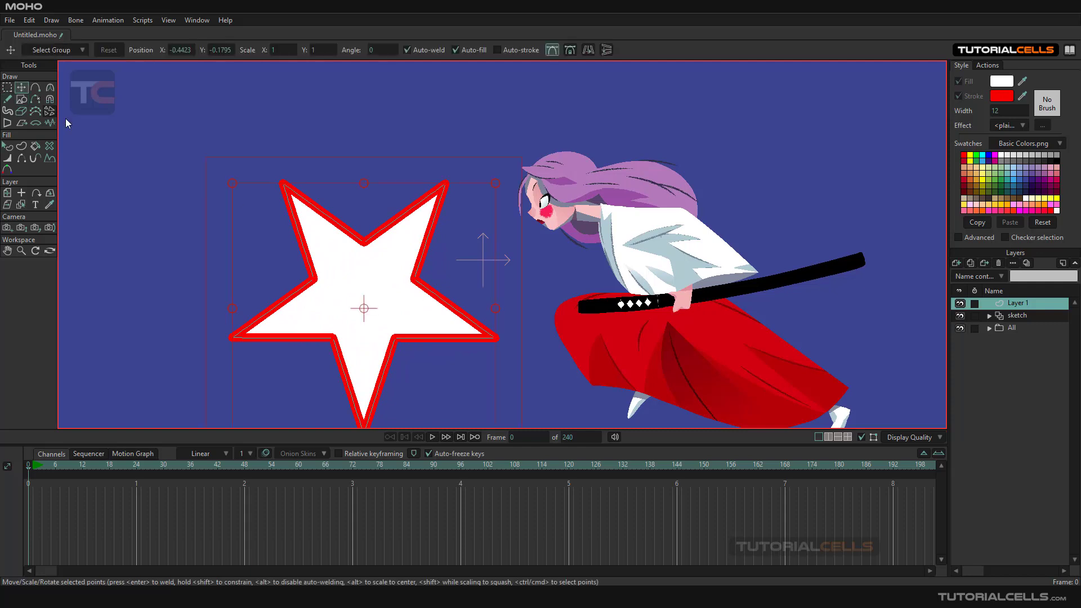
{"action": "left_click_drag", "start_coordinate": [363, 274], "coordinate": [365, 263]}
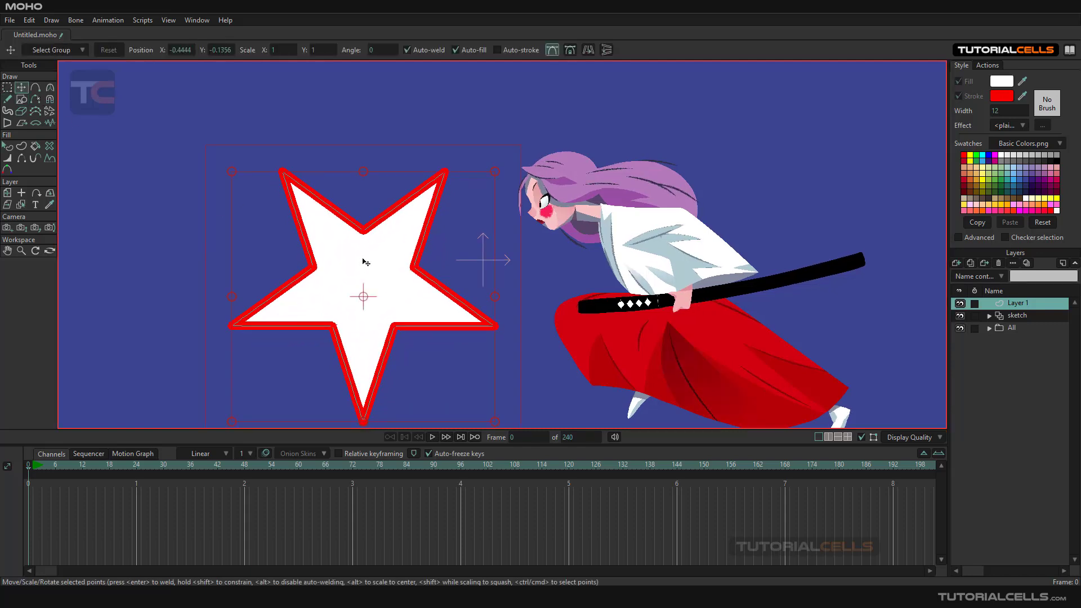
{"action": "left_click_drag", "start_coordinate": [495, 172], "coordinate": [326, 336]}
{"action": "left_click_drag", "start_coordinate": [278, 374], "coordinate": [358, 250]}
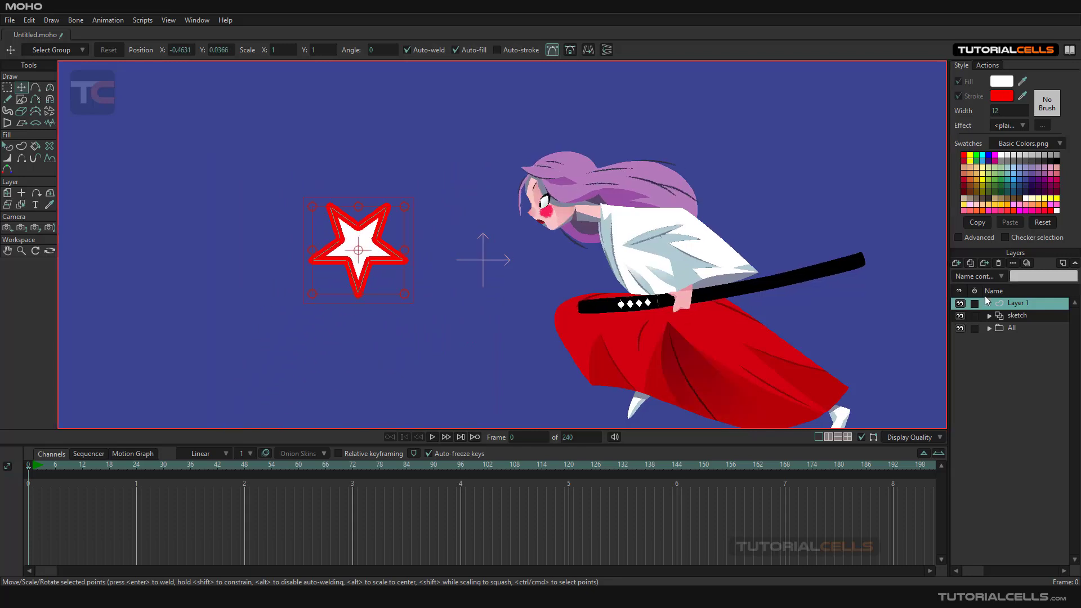
{"action": "double_click", "coordinate": [997, 328]}
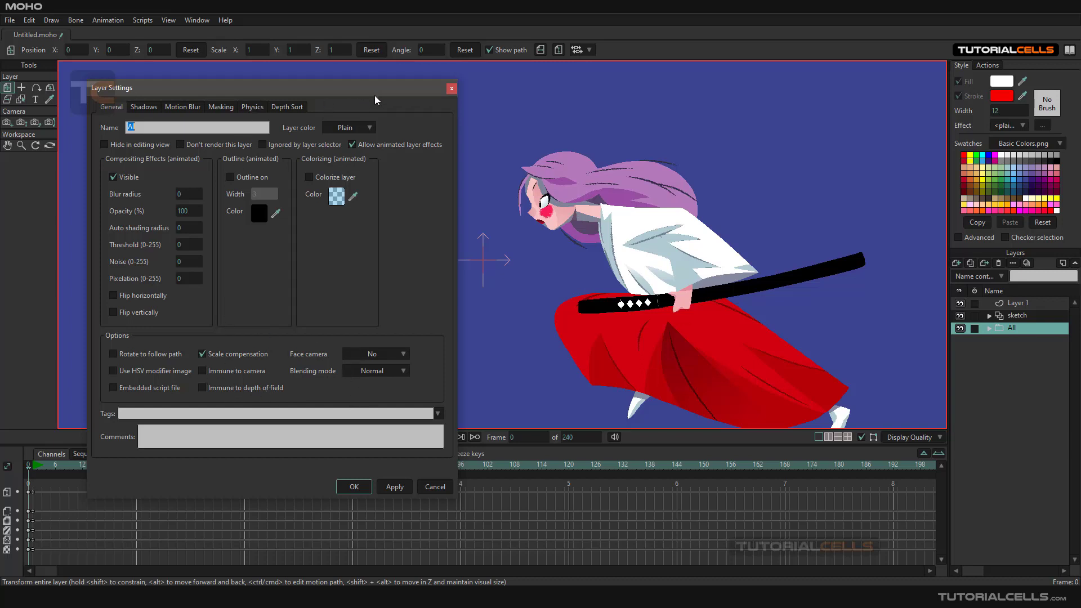
Turn on Outline for the All group and preview it in a test render.
{"action": "left_click", "coordinate": [230, 177]}
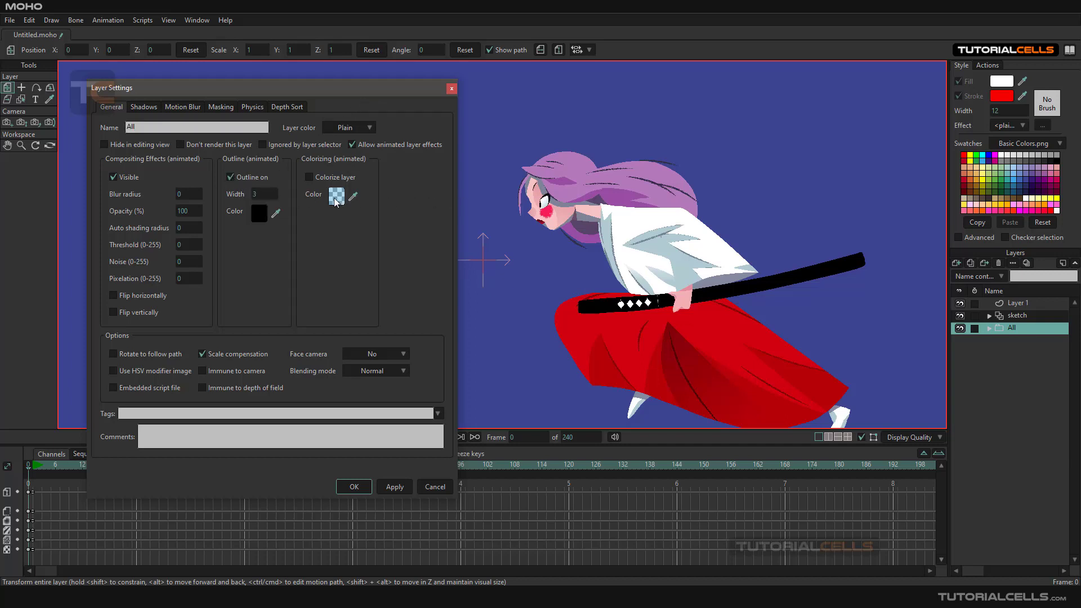
{"action": "scroll", "coordinate": [262, 195], "scroll_direction": "up", "scroll_amount": 1}
{"action": "key", "text": "ctrl+r"}
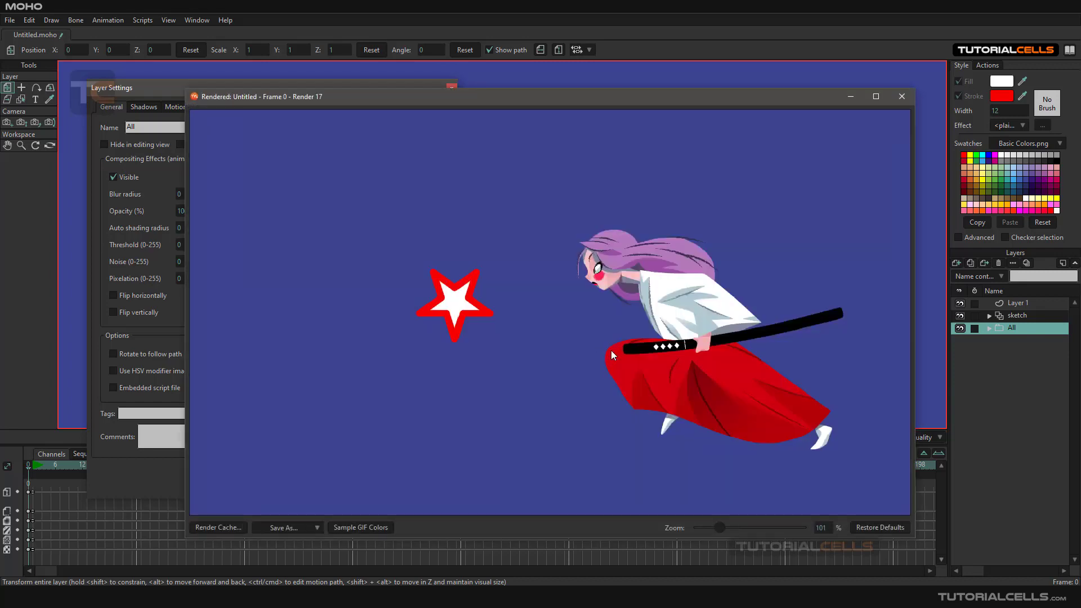
{"action": "scroll", "coordinate": [681, 258], "scroll_direction": "up", "scroll_amount": 4}
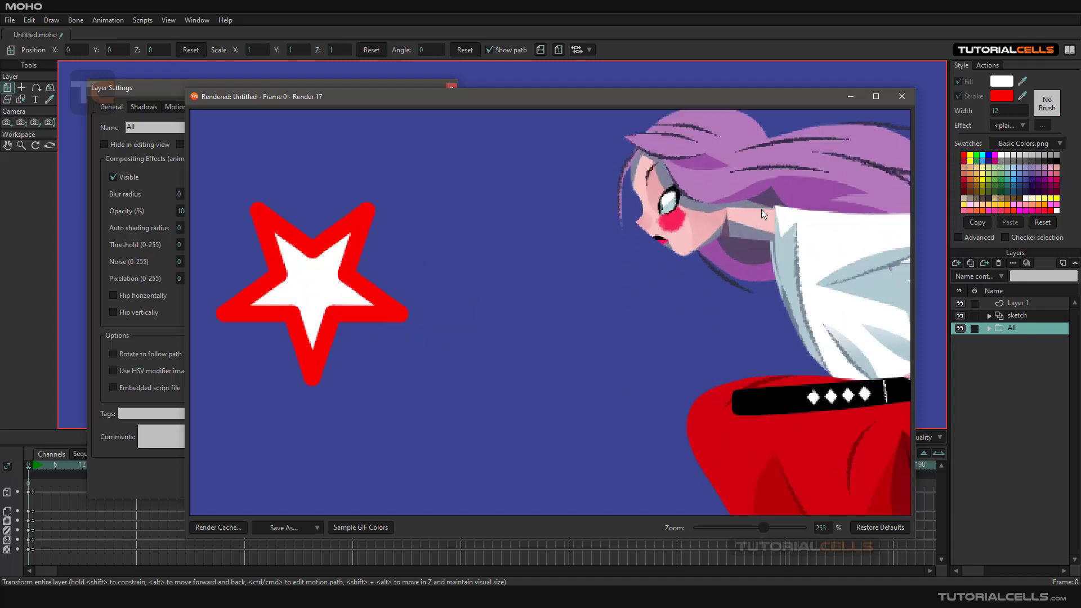
{"action": "left_click", "coordinate": [901, 96]}
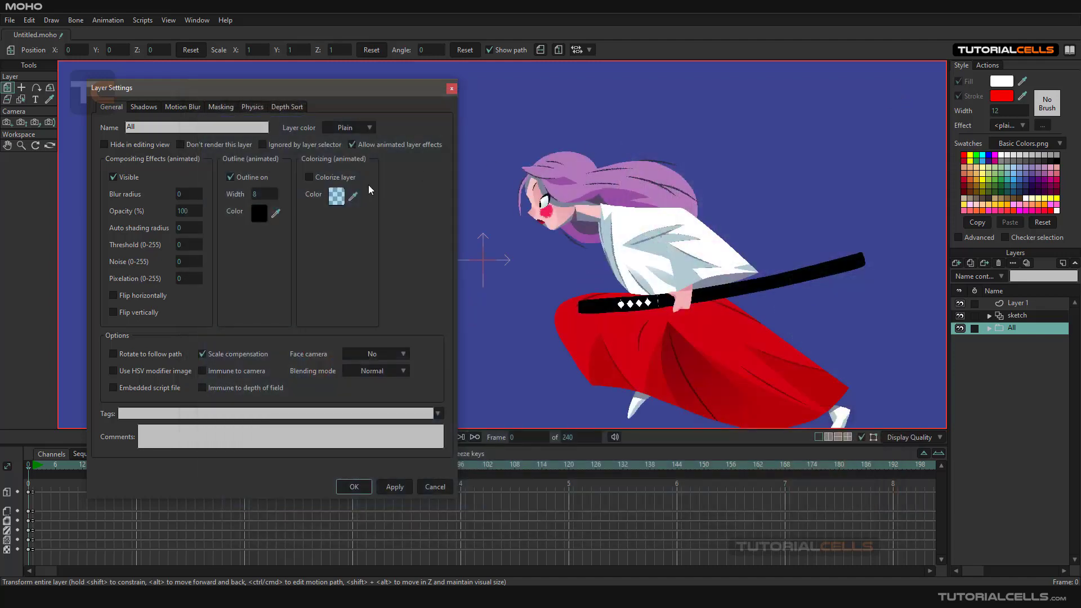
Change the outline colour to green and render another test frame.
{"action": "left_click", "coordinate": [336, 196]}
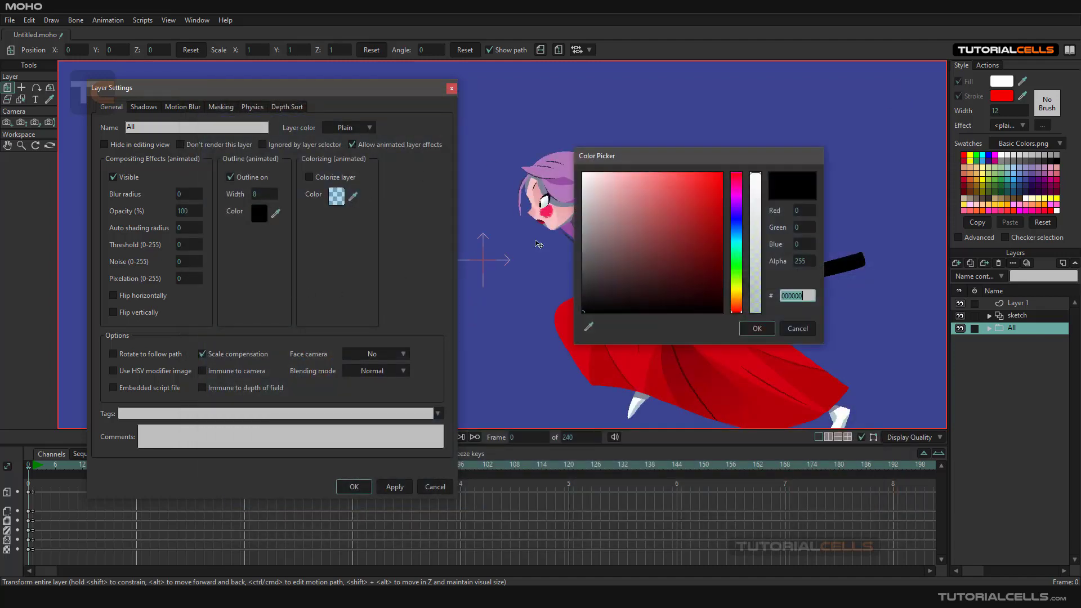
{"action": "left_click", "coordinate": [715, 184]}
{"action": "left_click", "coordinate": [736, 263]}
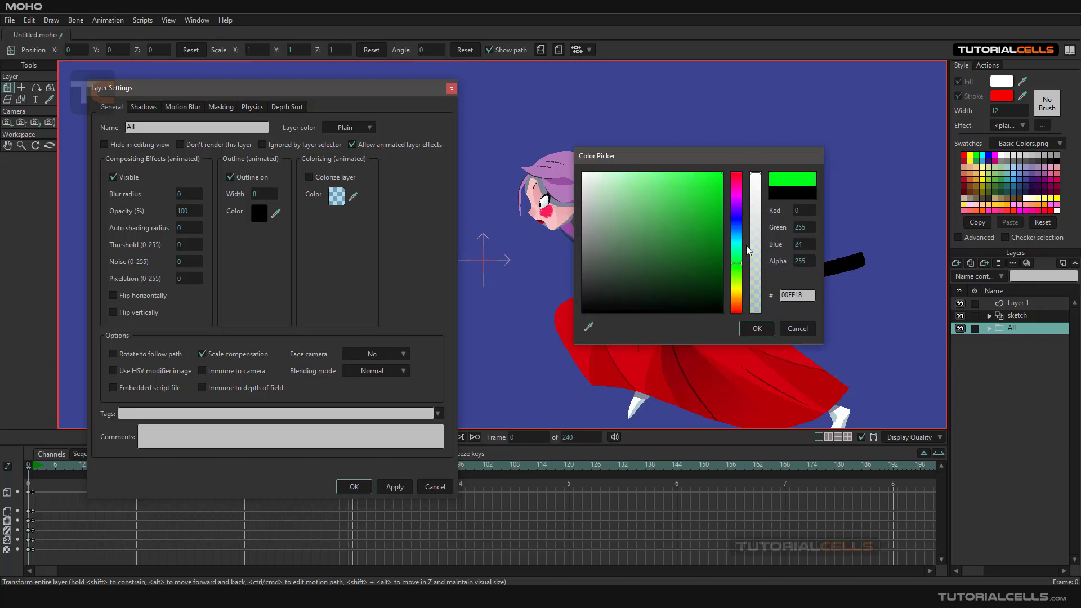
{"action": "left_click", "coordinate": [756, 329]}
{"action": "scroll", "coordinate": [262, 194], "scroll_direction": "up", "scroll_amount": 5}
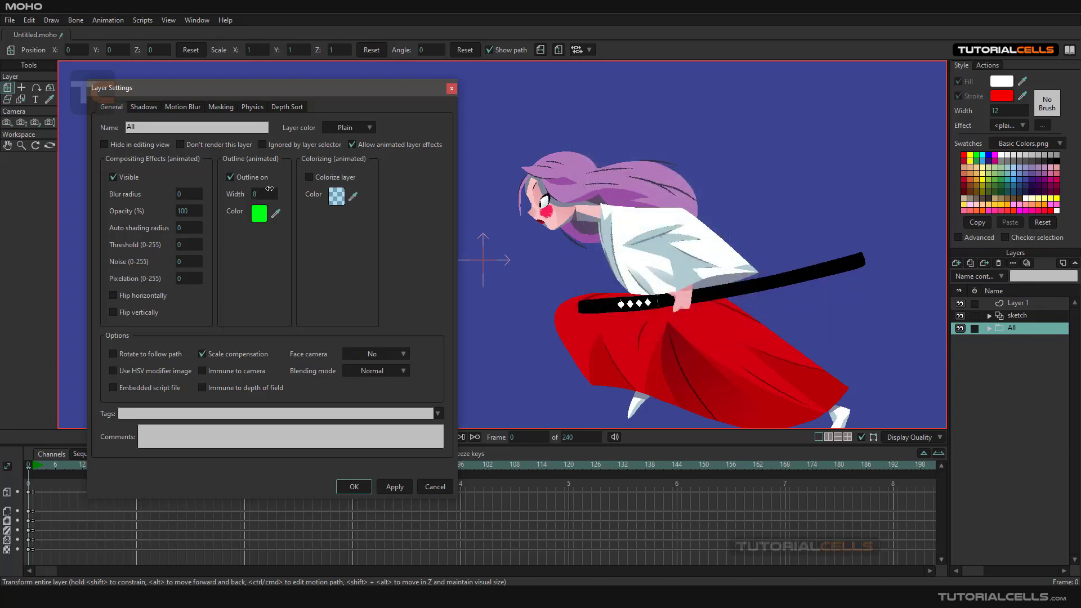
{"action": "scroll", "coordinate": [265, 192], "scroll_direction": "up", "scroll_amount": 11}
{"action": "key", "text": "ctrl+r"}
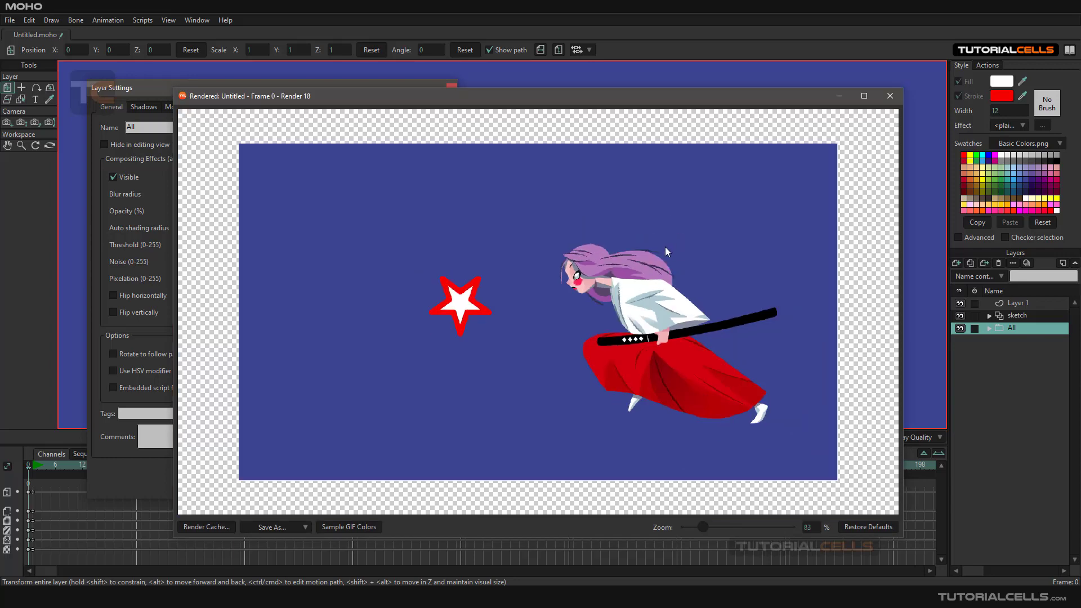
{"action": "scroll", "coordinate": [665, 252], "scroll_direction": "up", "scroll_amount": 1}
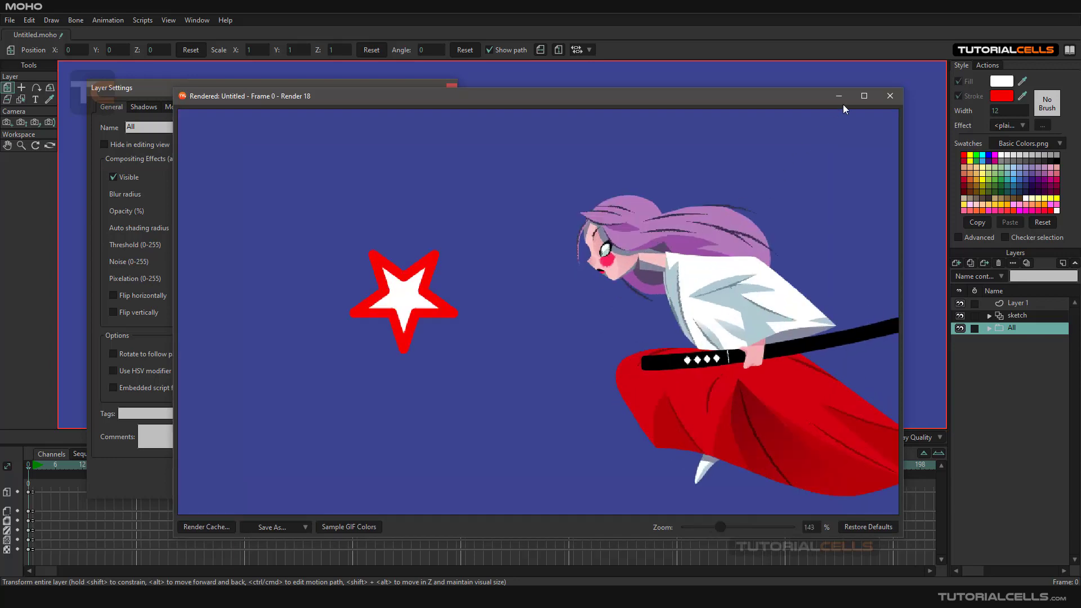
{"action": "left_click", "coordinate": [887, 97]}
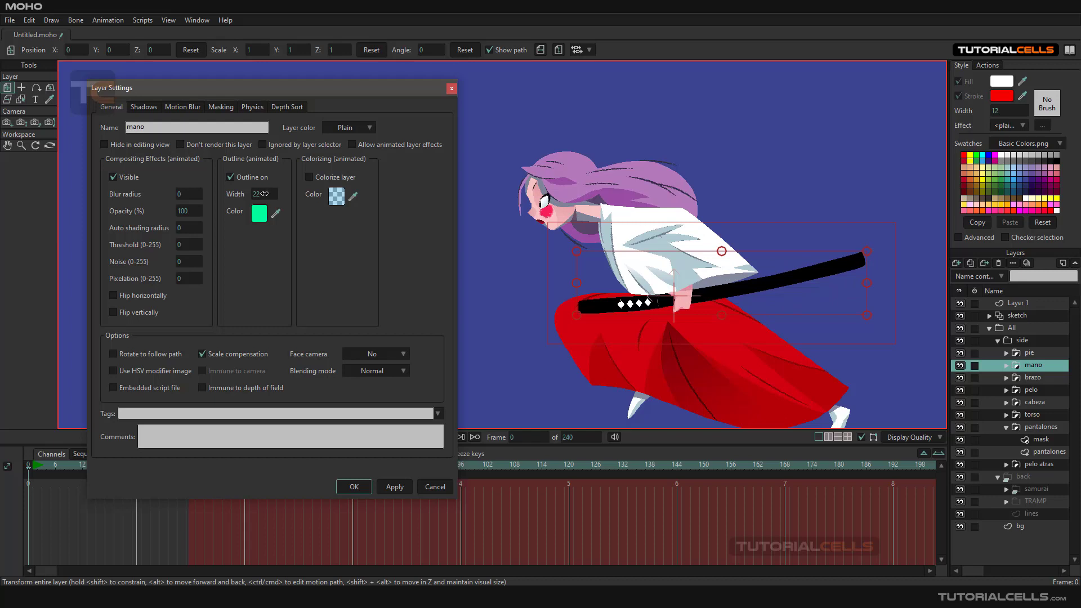
Apply and test-render the mano layer's green outline, then switch it off and select the All group.
{"action": "left_click", "coordinate": [394, 486]}
{"action": "key", "text": "ctrl+r"}
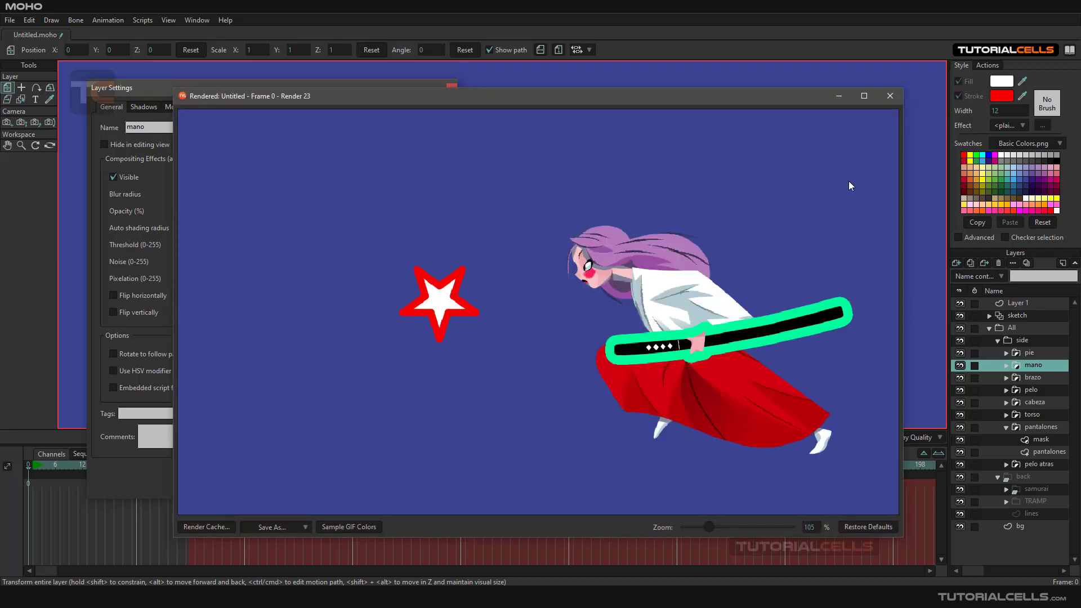
{"action": "left_click", "coordinate": [890, 96]}
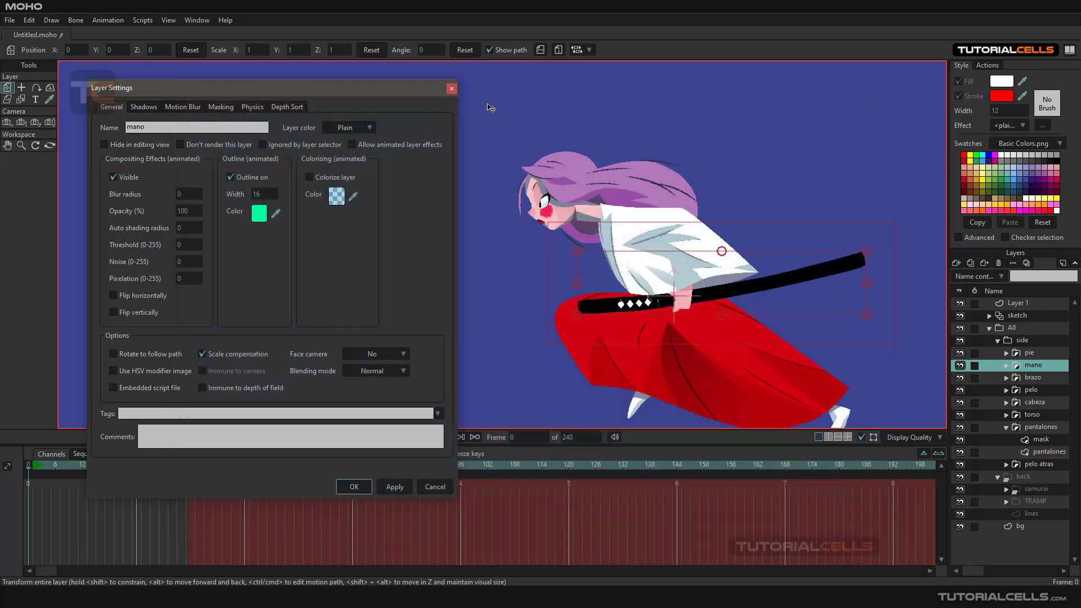
{"action": "left_click", "coordinate": [230, 178]}
{"action": "left_click", "coordinate": [1014, 326]}
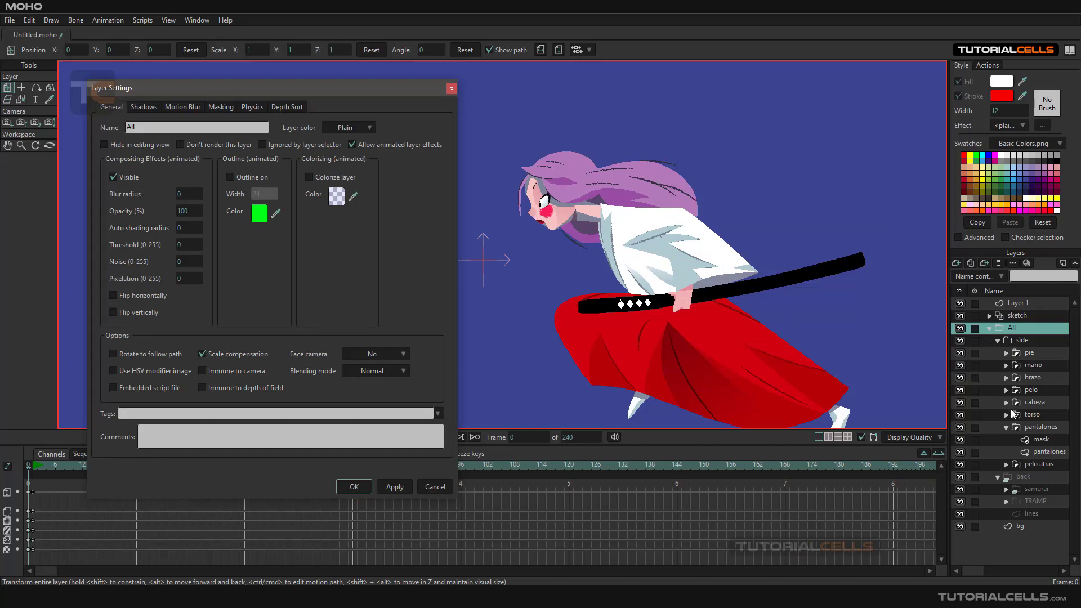
Check the brazo layer's blending modes, leave it on Normal, and close Layer Settings.
{"action": "left_click", "coordinate": [1031, 377]}
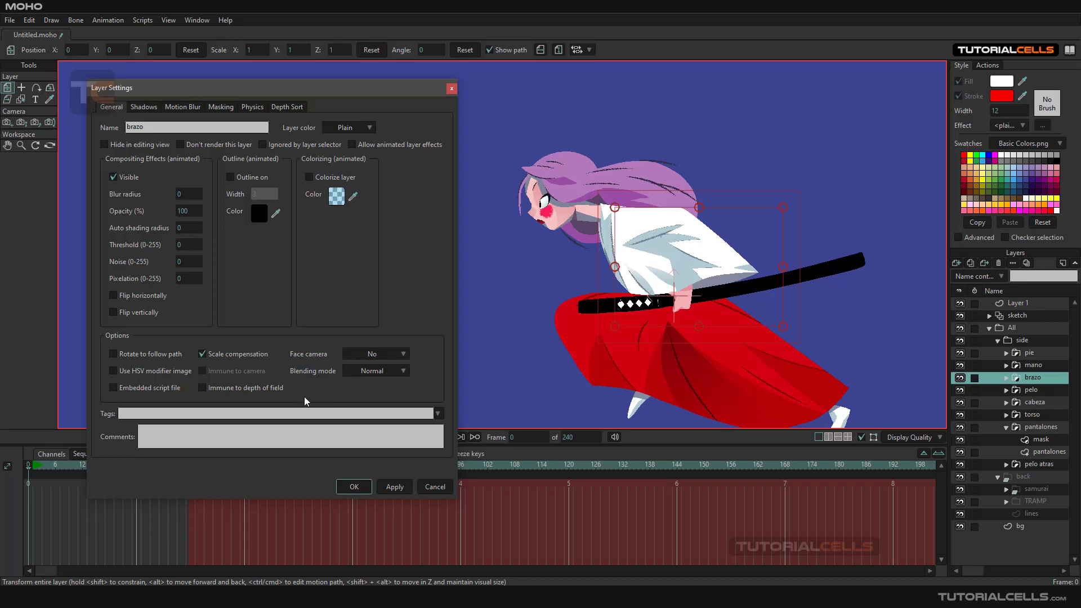
{"action": "left_click", "coordinate": [373, 371]}
{"action": "left_click", "coordinate": [373, 371]}
{"action": "left_click", "coordinate": [435, 488]}
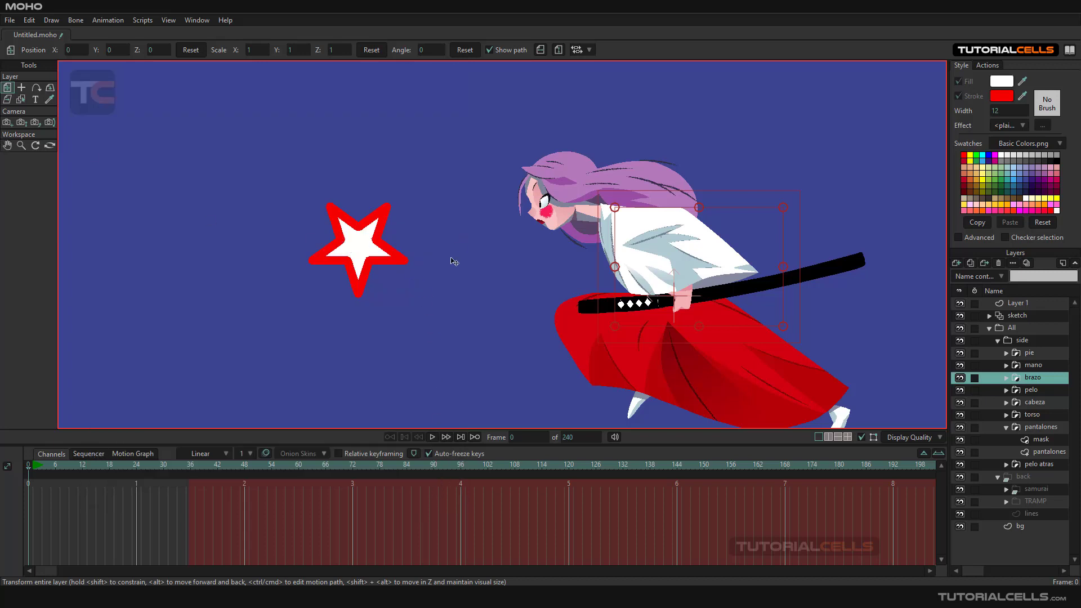
On Layer 1, select the star, set its stroke colour to blue, and create the shape.
{"action": "left_click", "coordinate": [1001, 303]}
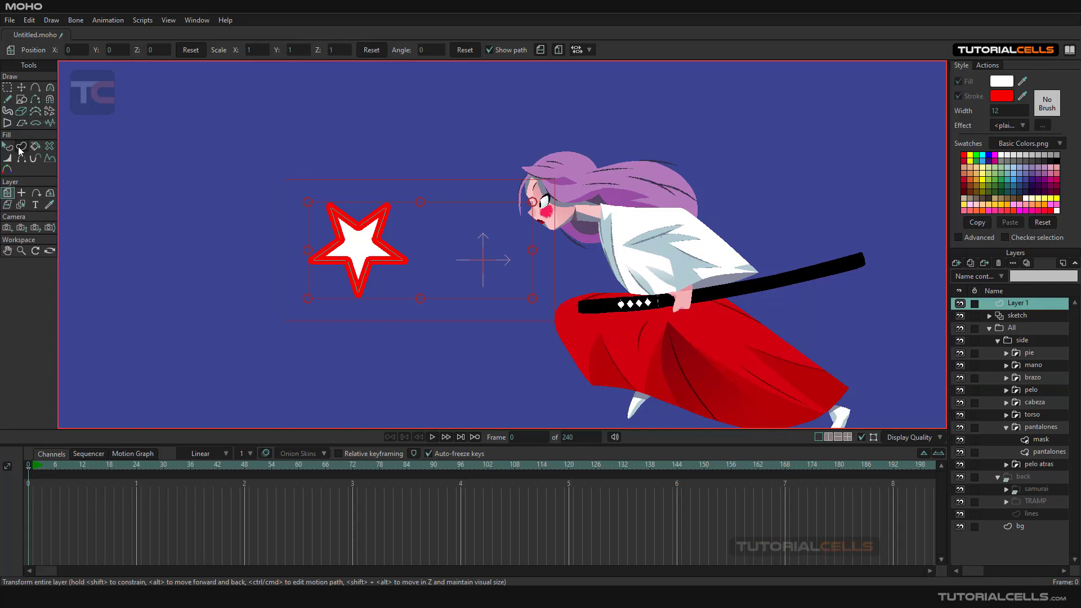
{"action": "left_click", "coordinate": [21, 145]}
{"action": "left_click", "coordinate": [357, 250]}
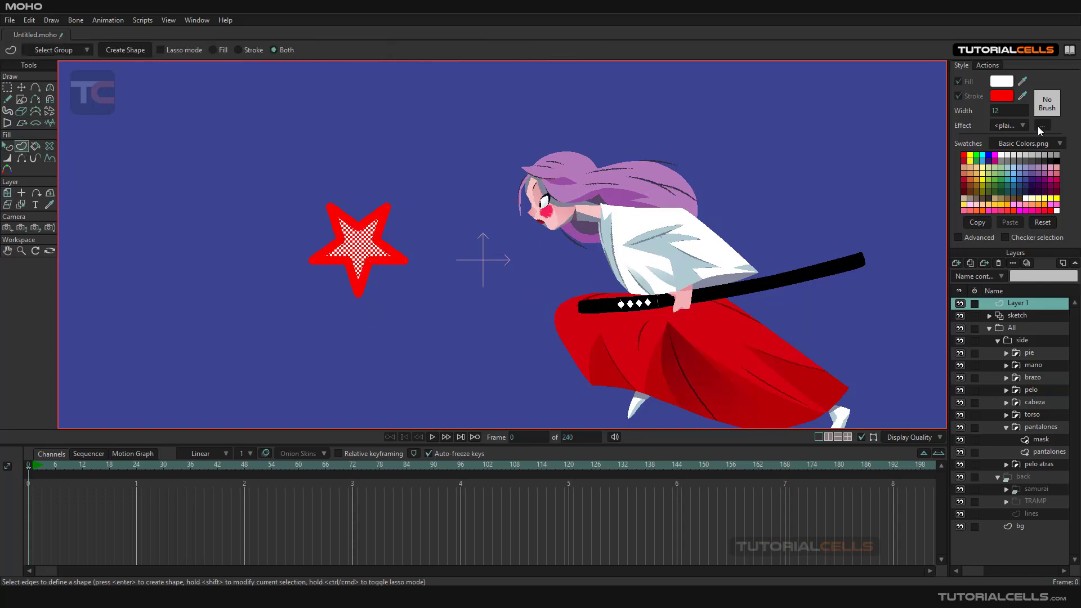
{"action": "left_click", "coordinate": [1006, 96]}
{"action": "left_click_drag", "start_coordinate": [728, 228], "coordinate": [710, 218]}
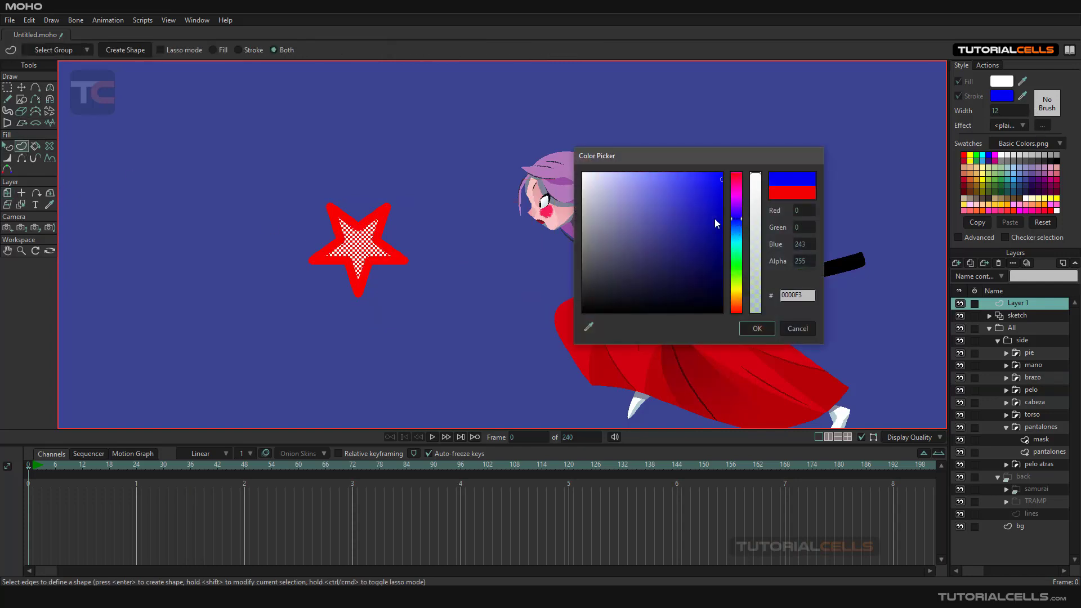
{"action": "left_click", "coordinate": [755, 329]}
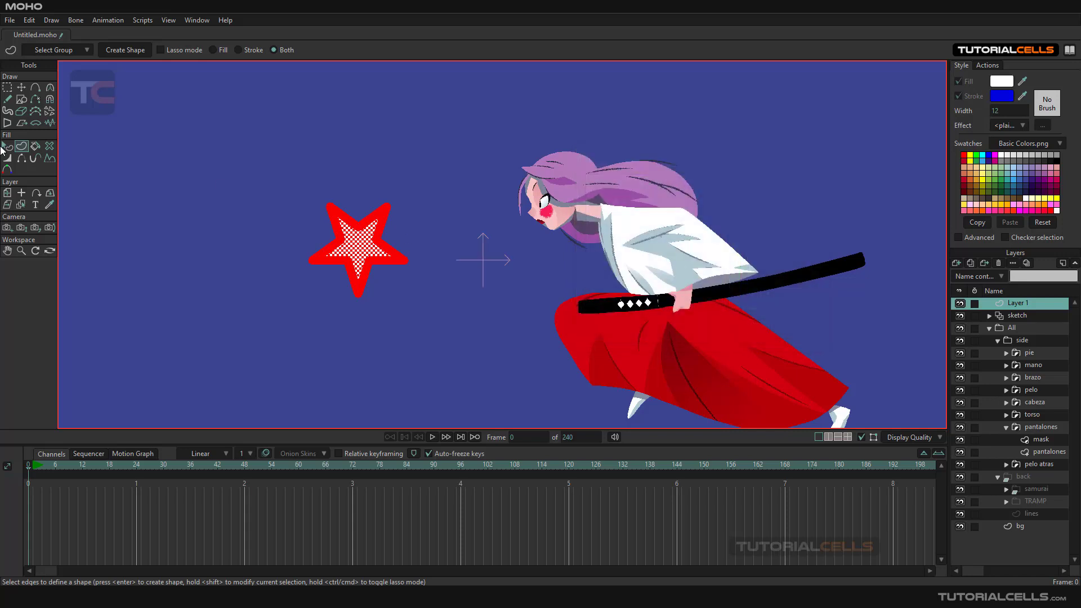
{"action": "key", "text": "Return"}
Give the selected star shape a deep blue outline.
{"action": "left_click", "coordinate": [337, 240]}
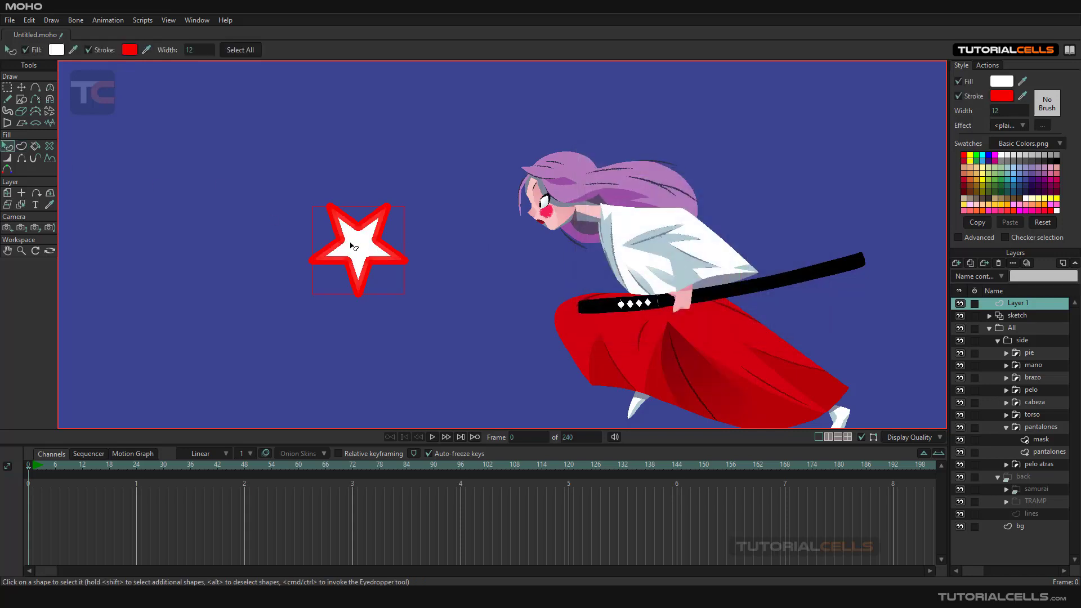
{"action": "left_click", "coordinate": [1001, 98]}
{"action": "left_click_drag", "start_coordinate": [736, 213], "coordinate": [708, 209]}
{"action": "left_click", "coordinate": [719, 196]}
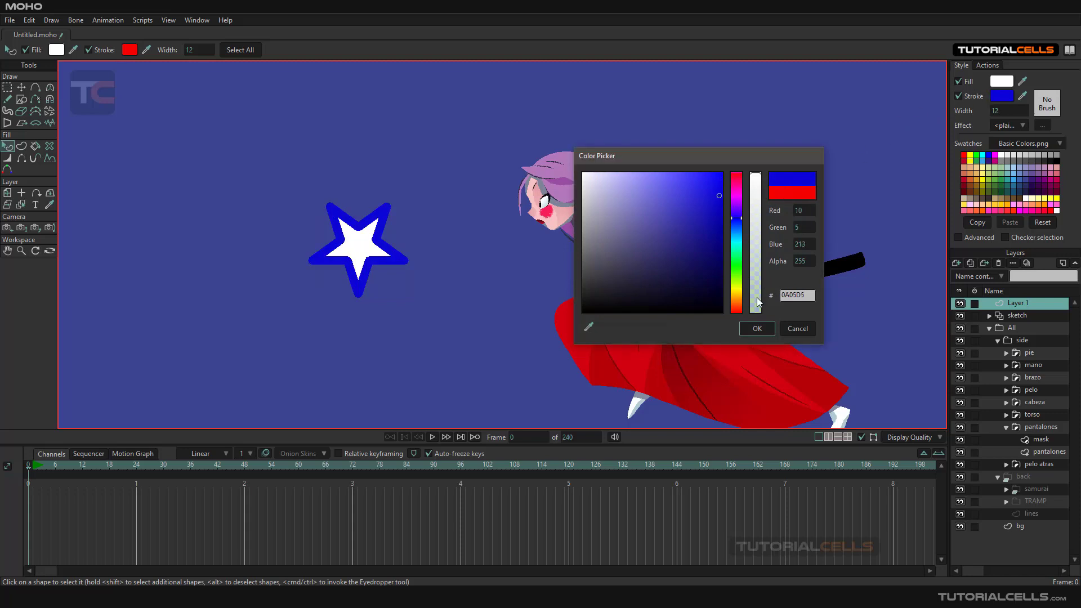
{"action": "left_click", "coordinate": [756, 329]}
Fill the star with bright green.
{"action": "left_click", "coordinate": [994, 84]}
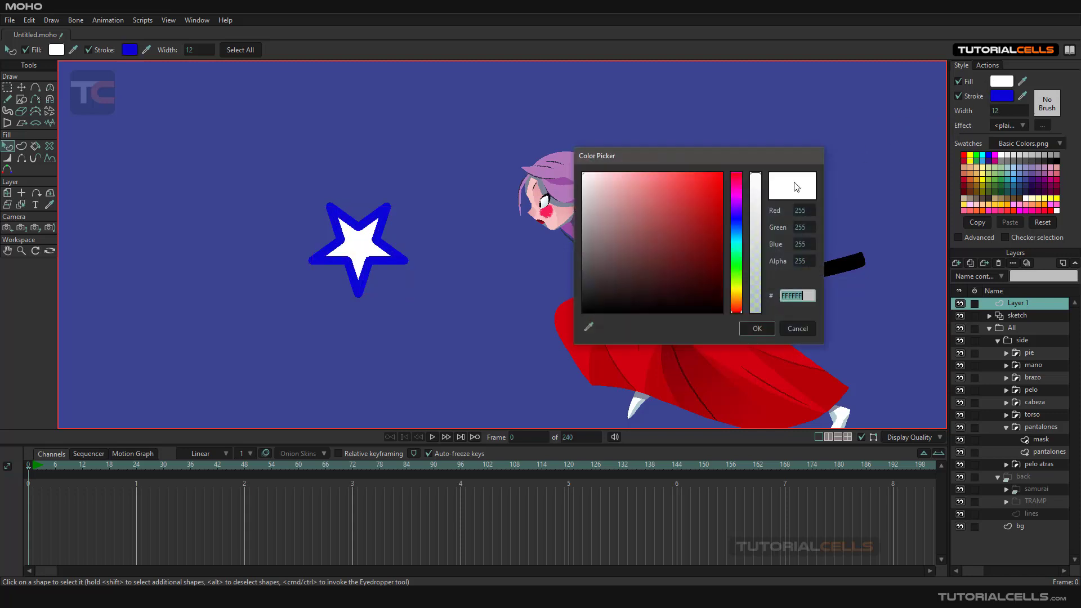
{"action": "left_click", "coordinate": [734, 226]}
{"action": "left_click", "coordinate": [739, 268]}
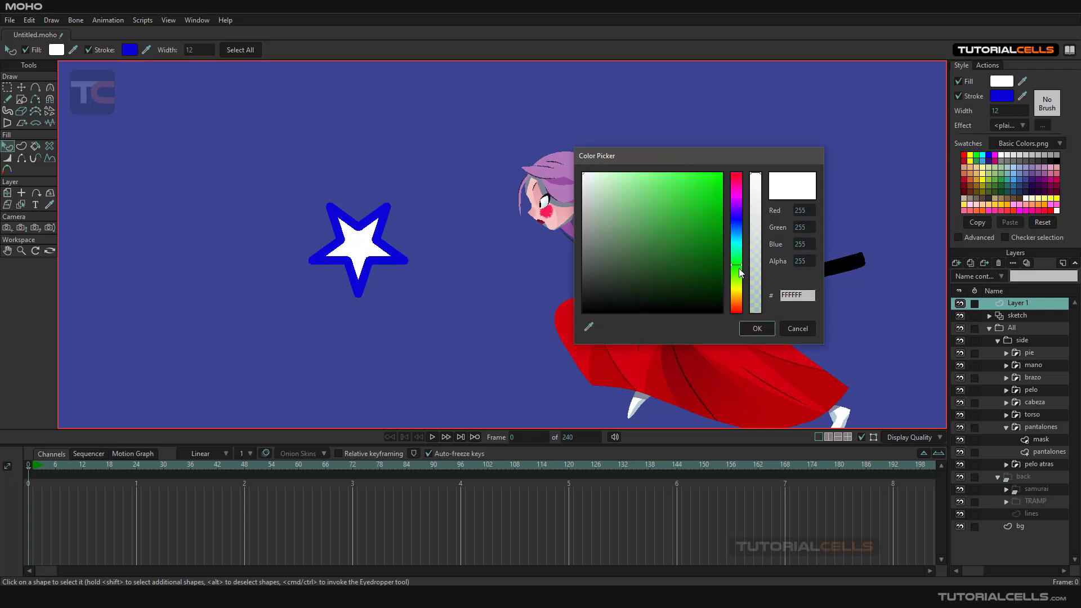
{"action": "left_click", "coordinate": [721, 174]}
{"action": "left_click", "coordinate": [757, 328]}
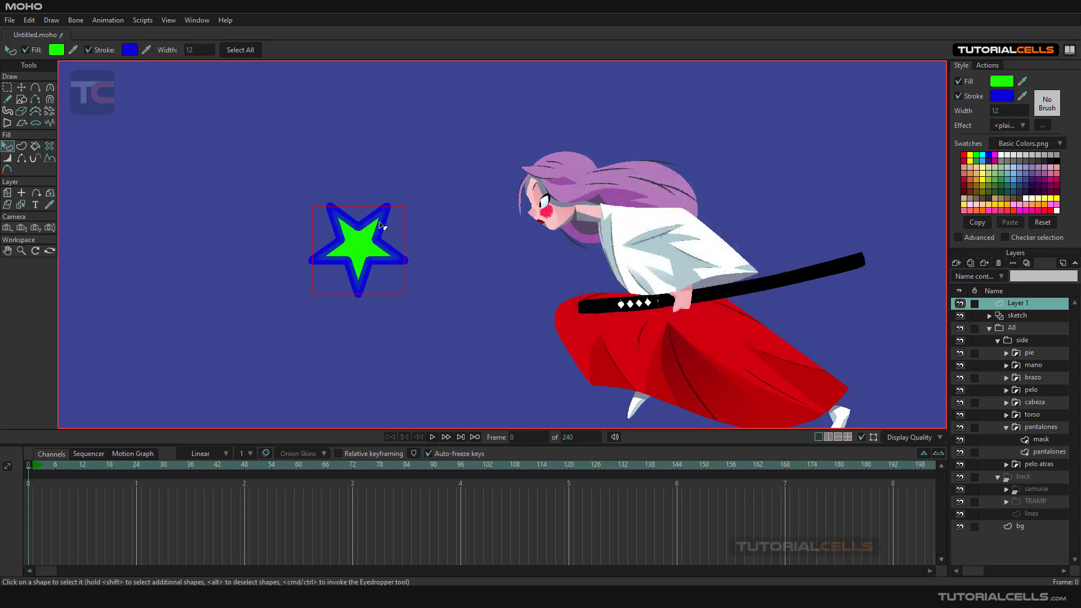
{"action": "left_click", "coordinate": [21, 87]}
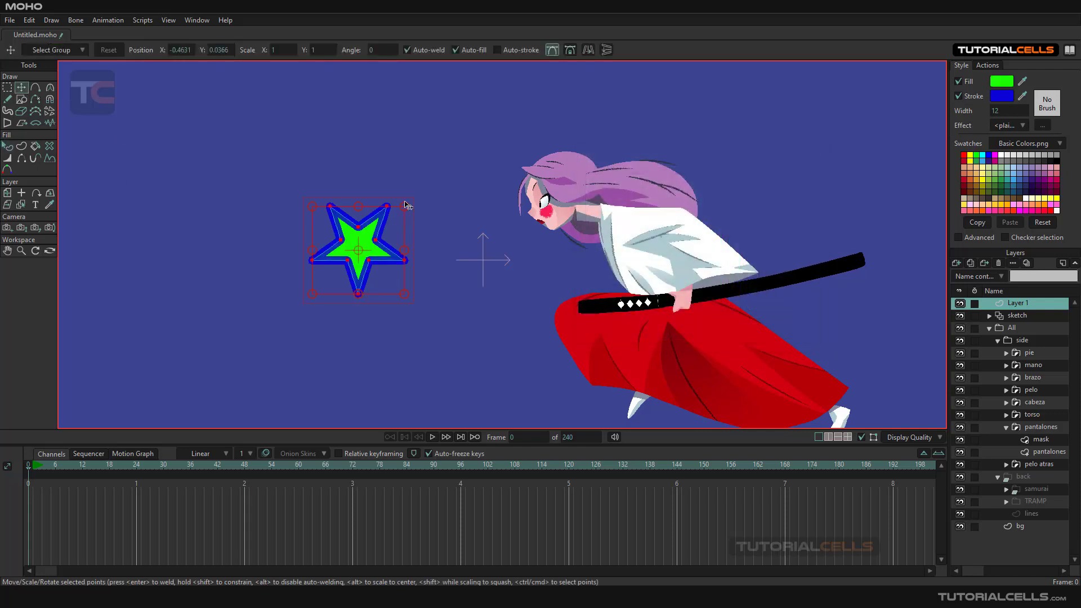
Scale the green star up over the girl's upper body, collapse the All group, and open Layer 1's settings.
{"action": "left_click_drag", "start_coordinate": [405, 205], "coordinate": [613, 200]}
{"action": "scroll", "coordinate": [613, 199], "scroll_direction": "up", "scroll_amount": 2}
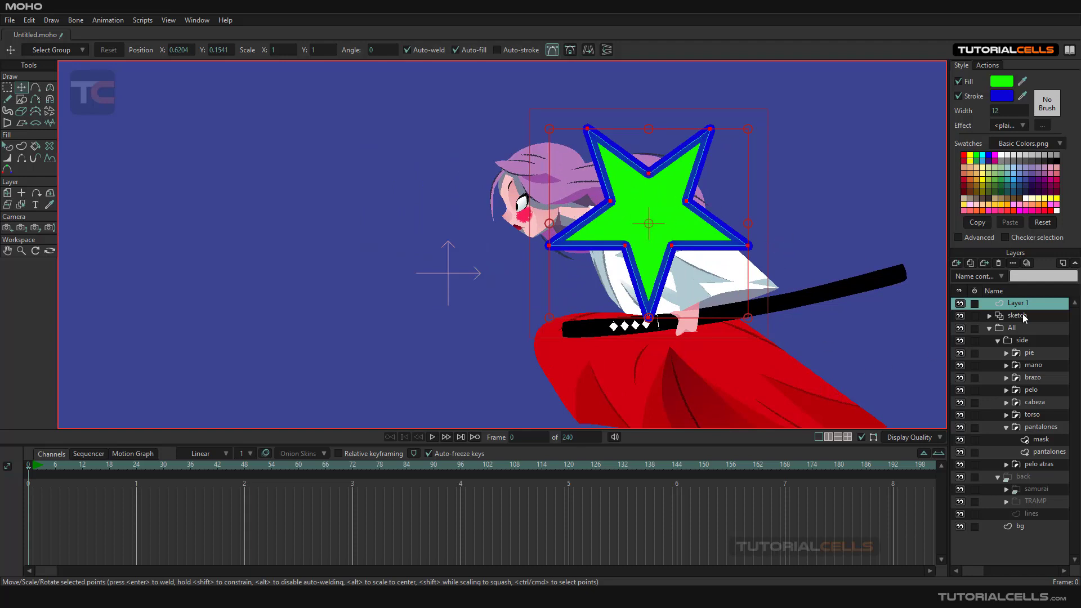
{"action": "left_click", "coordinate": [989, 328]}
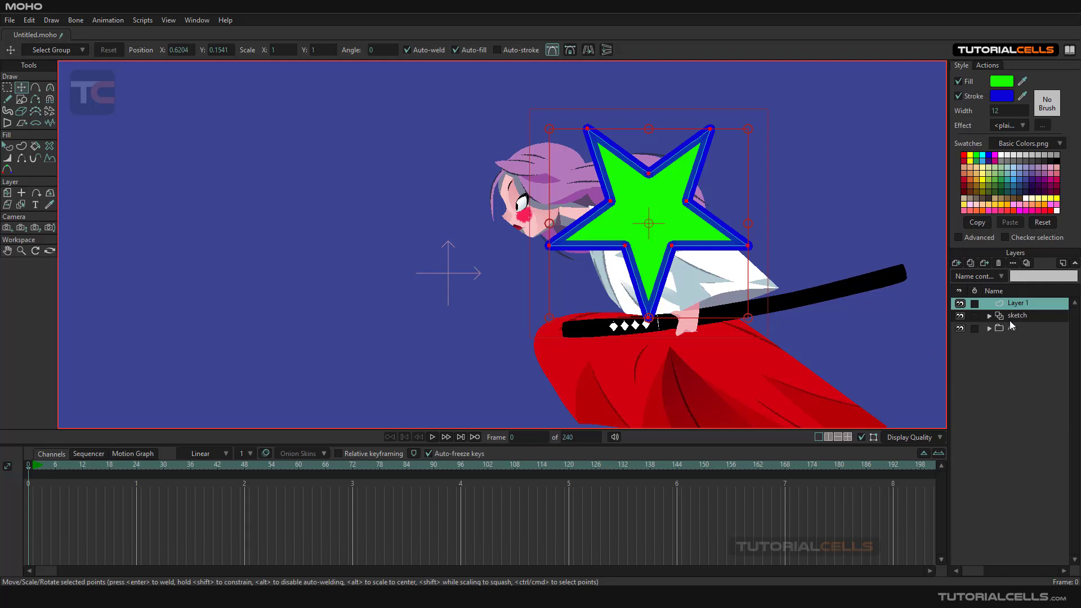
{"action": "left_click", "coordinate": [1012, 262]}
Set Layer 1's blending mode to Multiply and preview it in a test render.
{"action": "left_click_drag", "start_coordinate": [380, 91], "coordinate": [388, 116]}
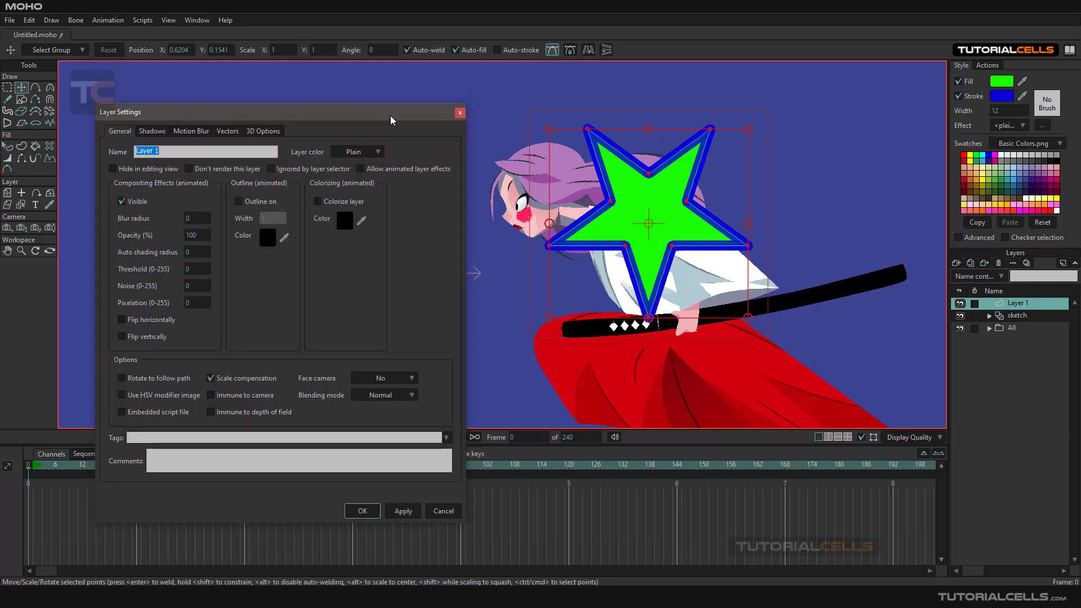
{"action": "left_click", "coordinate": [389, 394]}
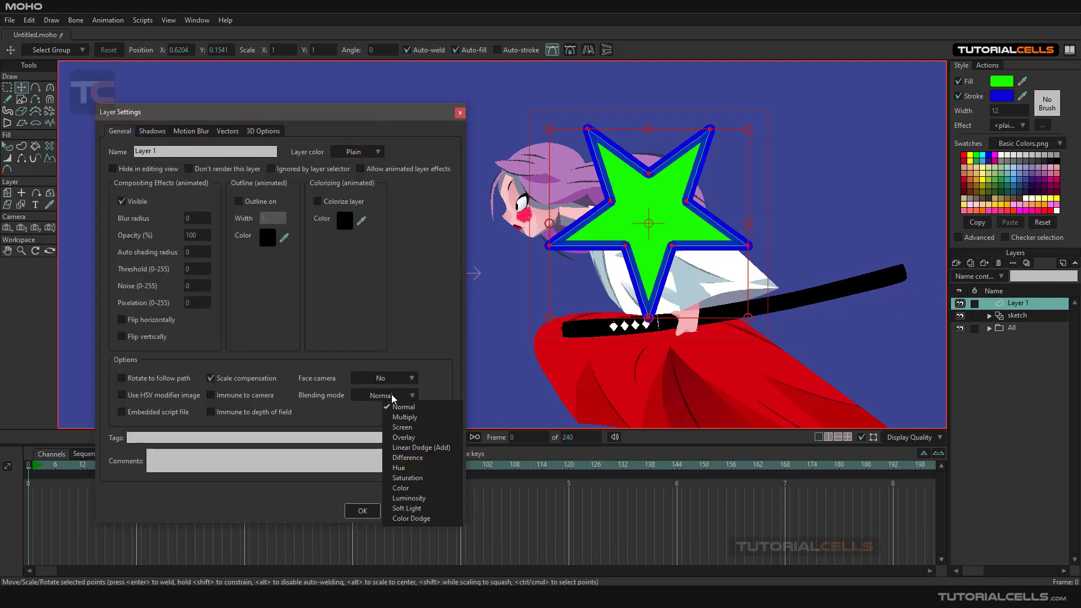
{"action": "left_click", "coordinate": [413, 420]}
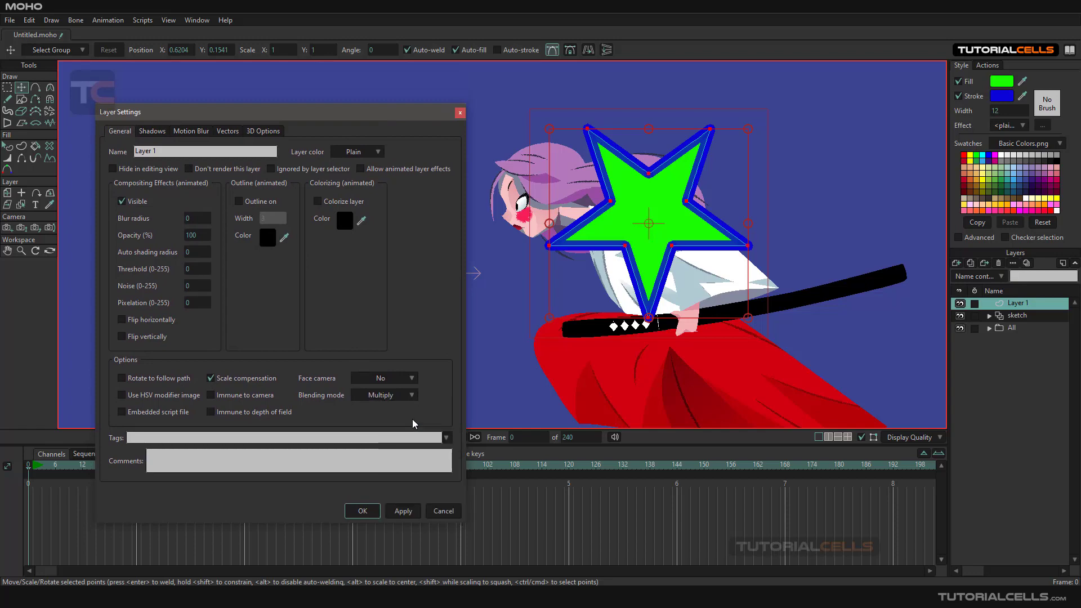
{"action": "key", "text": "ctrl+r"}
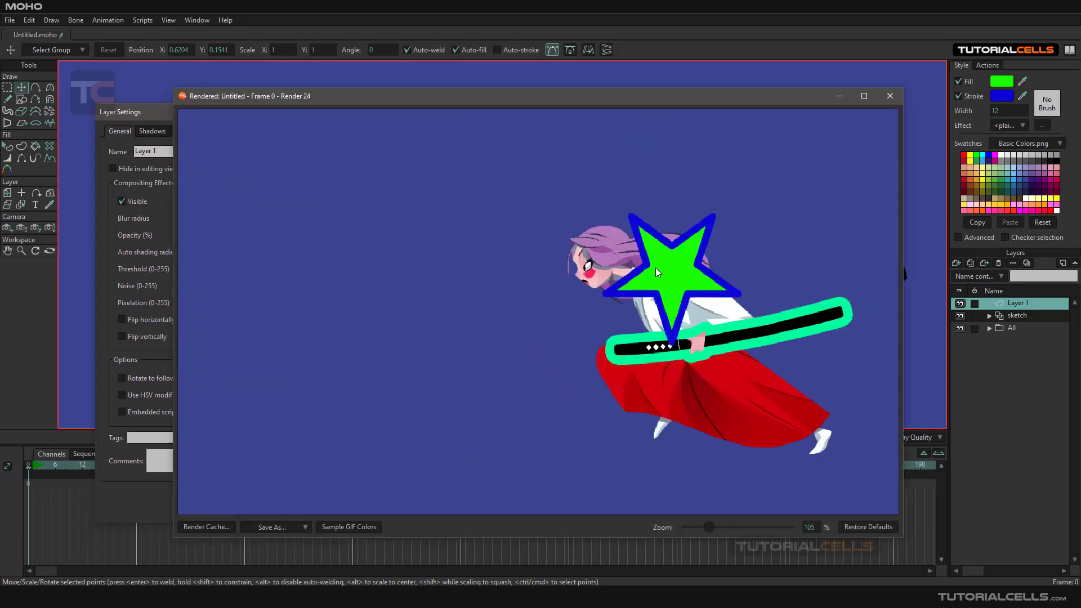
{"action": "left_click", "coordinate": [889, 96]}
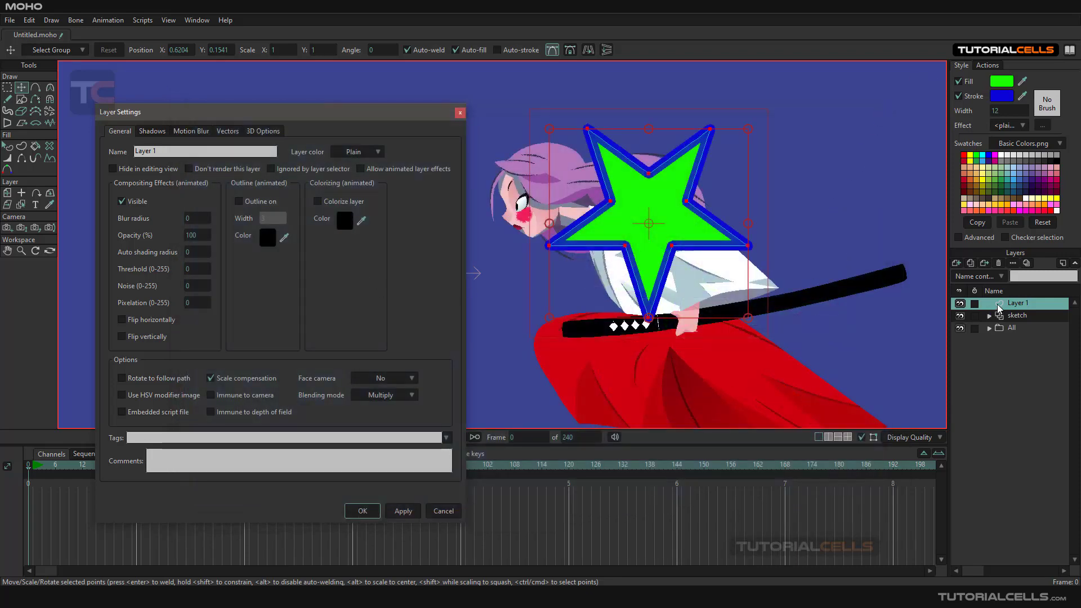
Move Layer 1 below the sketch layer, reselect Multiply, and render again.
{"action": "left_click_drag", "start_coordinate": [997, 306], "coordinate": [1000, 325]}
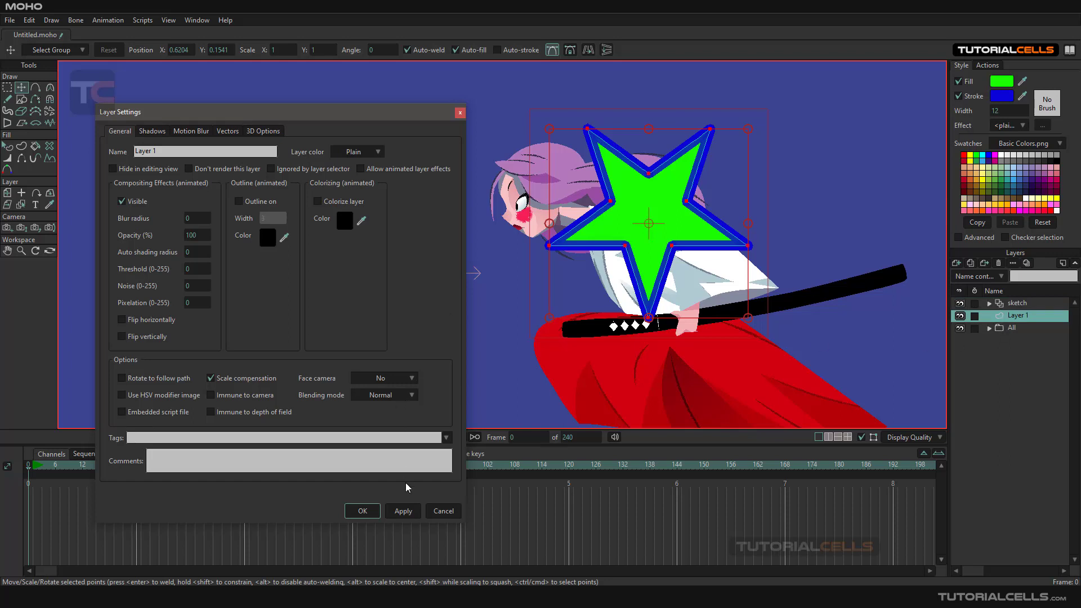
{"action": "left_click", "coordinate": [403, 397]}
{"action": "left_click", "coordinate": [406, 409]}
{"action": "key", "text": "ctrl+r"}
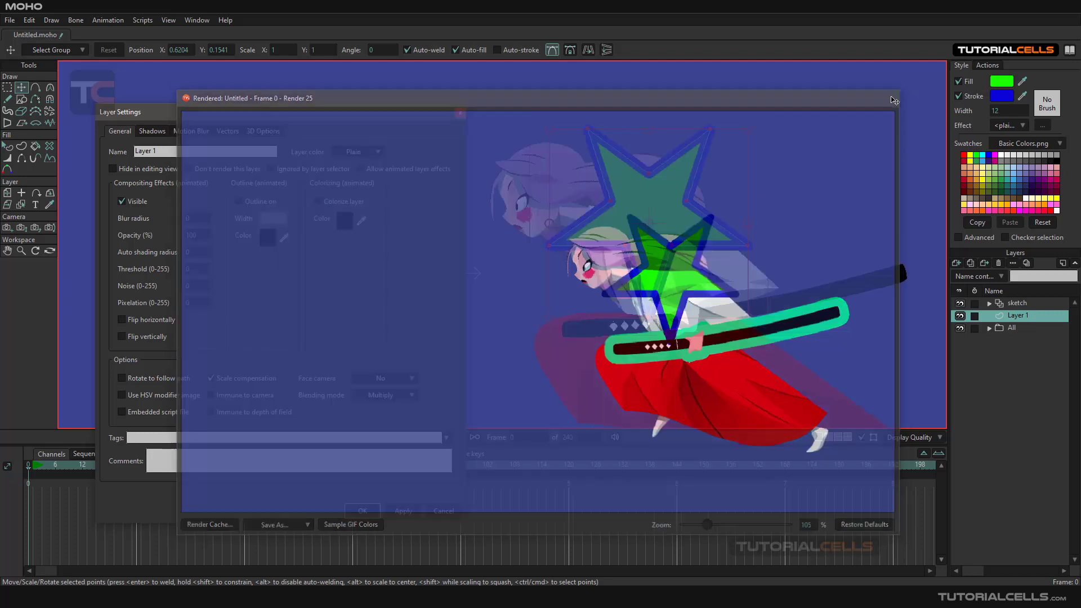
Switch the star layer's blending mode to Saturation, apply it, and render a test frame.
{"action": "left_click", "coordinate": [890, 97]}
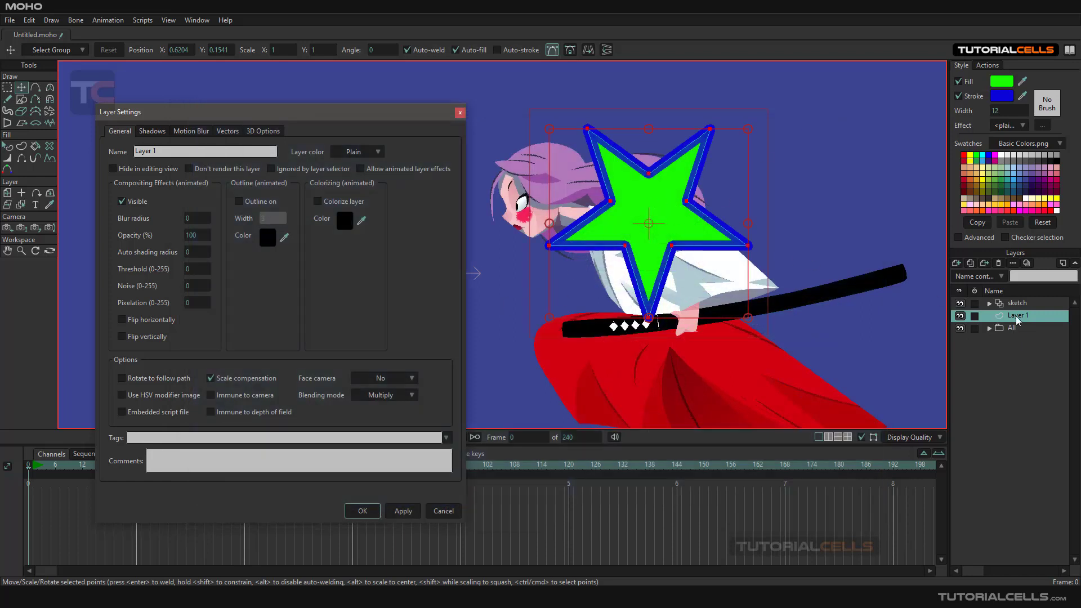
{"action": "left_click", "coordinate": [374, 397]}
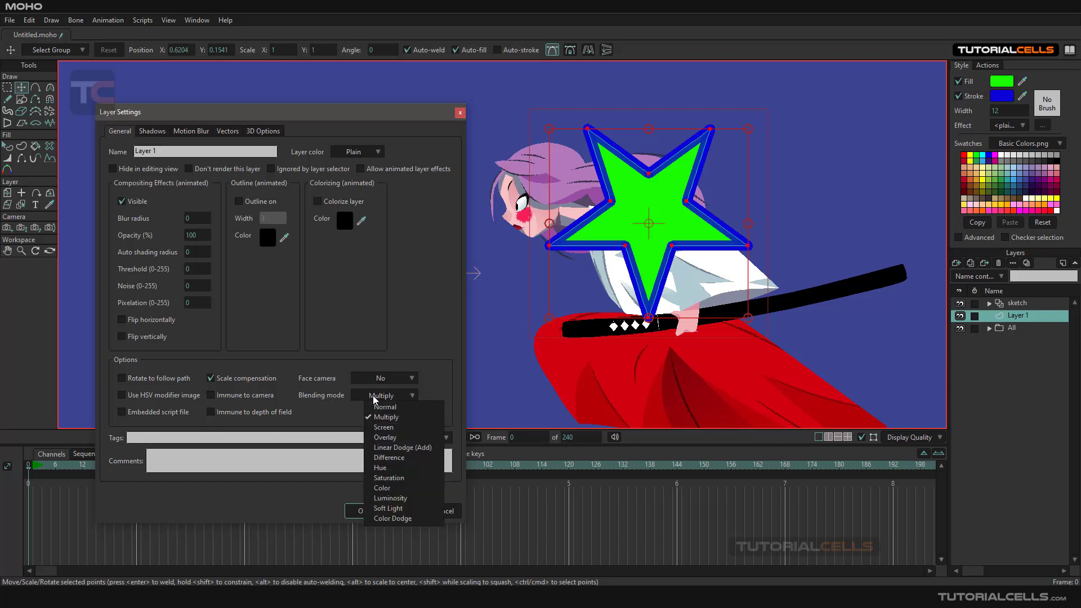
{"action": "left_click", "coordinate": [396, 478]}
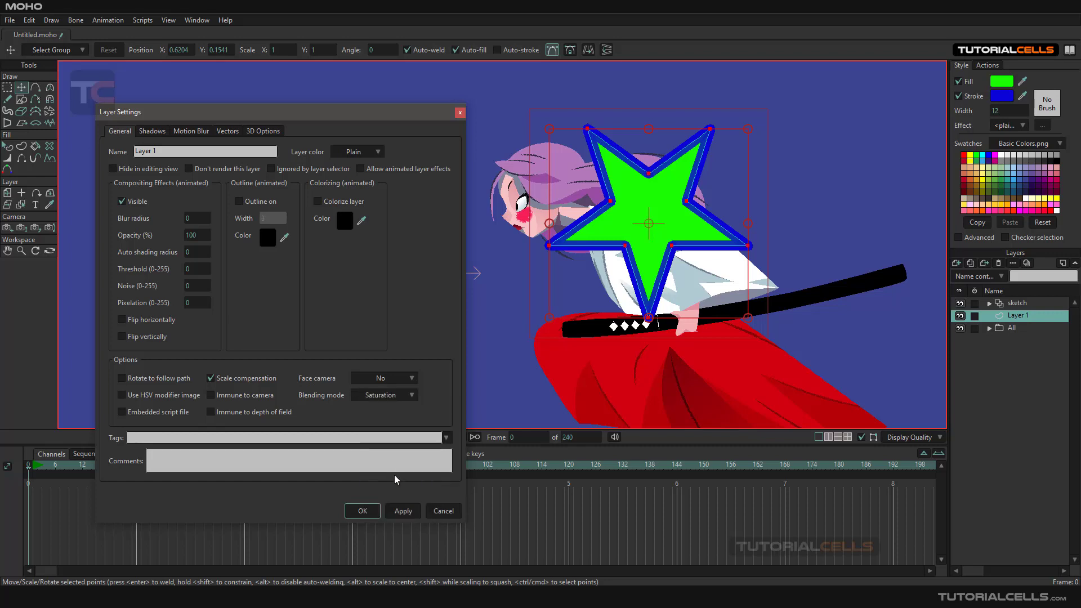
{"action": "left_click", "coordinate": [402, 509]}
{"action": "key", "text": "ctrl+r"}
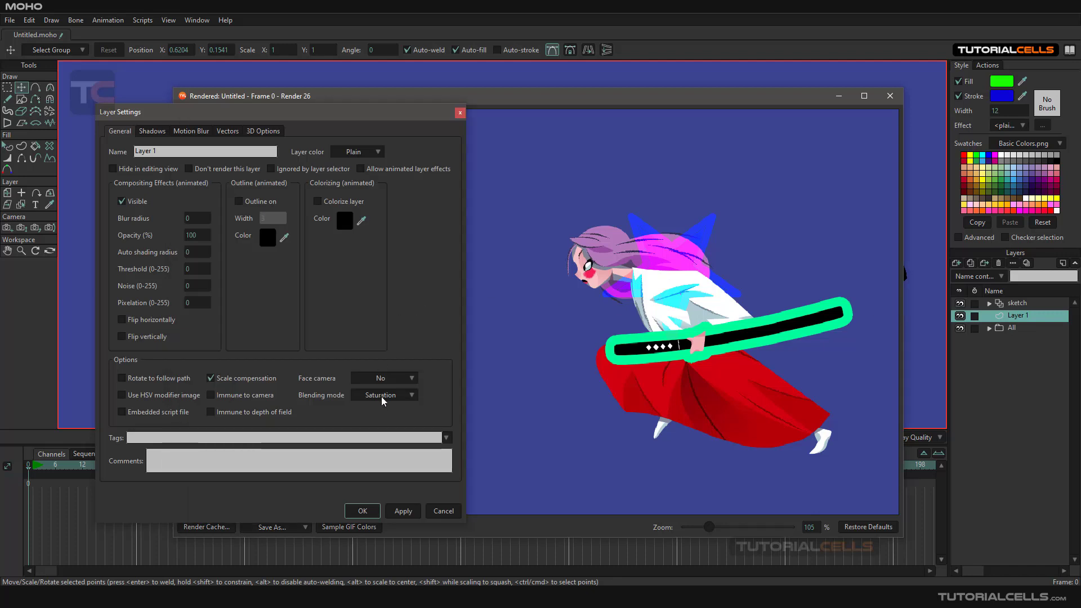
Reselect the blending mode, confirm the layer settings, and re-render the frame.
{"action": "left_click", "coordinate": [382, 395]}
{"action": "left_click", "coordinate": [397, 477]}
{"action": "left_click", "coordinate": [404, 511]}
{"action": "left_click", "coordinate": [363, 511]}
{"action": "key", "text": "ctrl+r"}
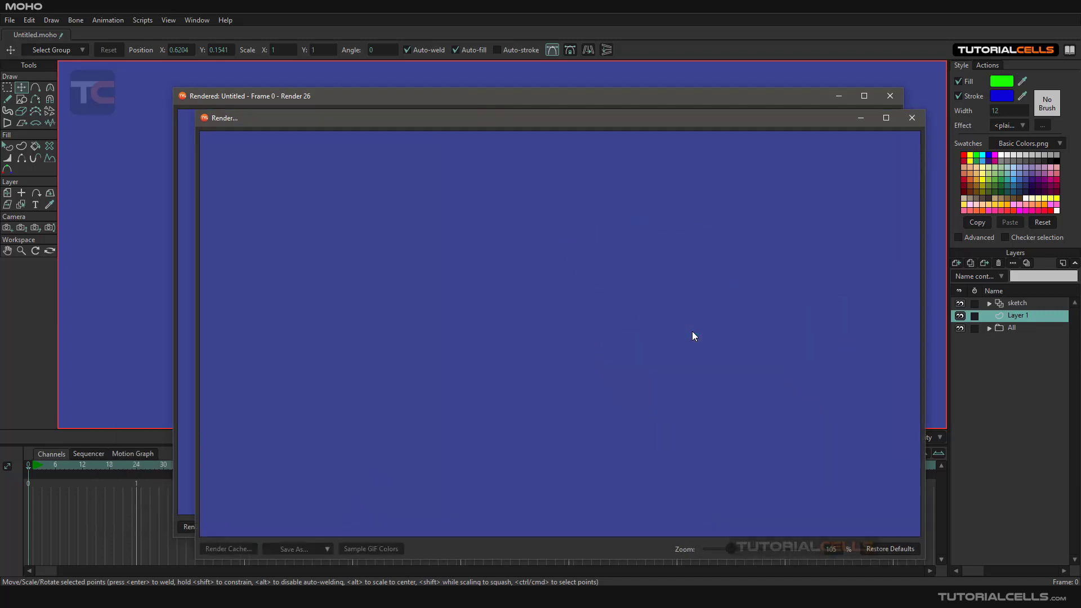
Close both the Render 27 and Render 26 preview windows.
{"action": "left_click", "coordinate": [912, 118]}
{"action": "left_click", "coordinate": [890, 95]}
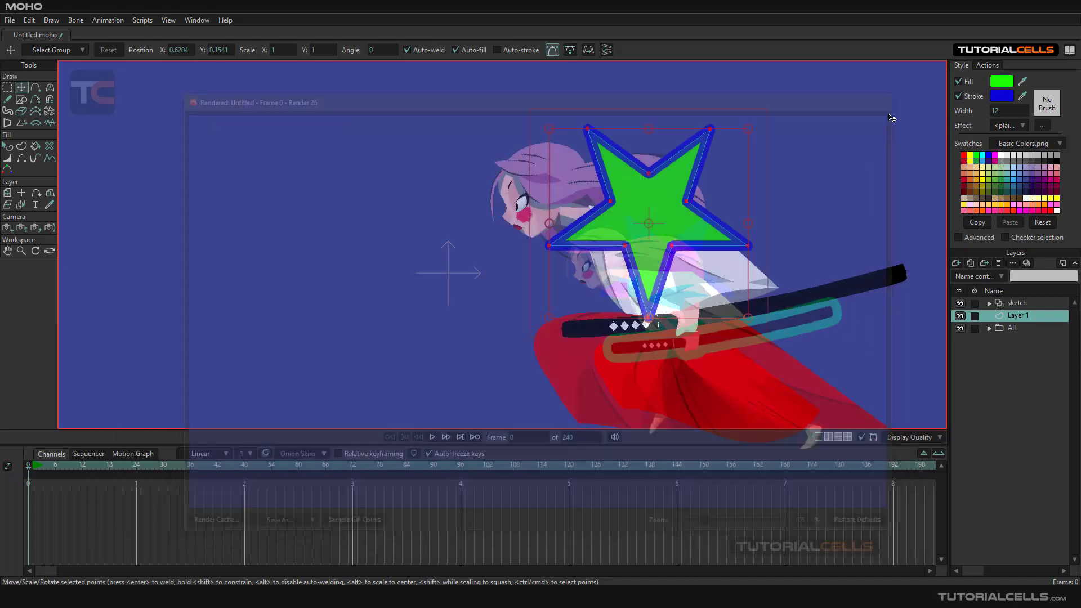